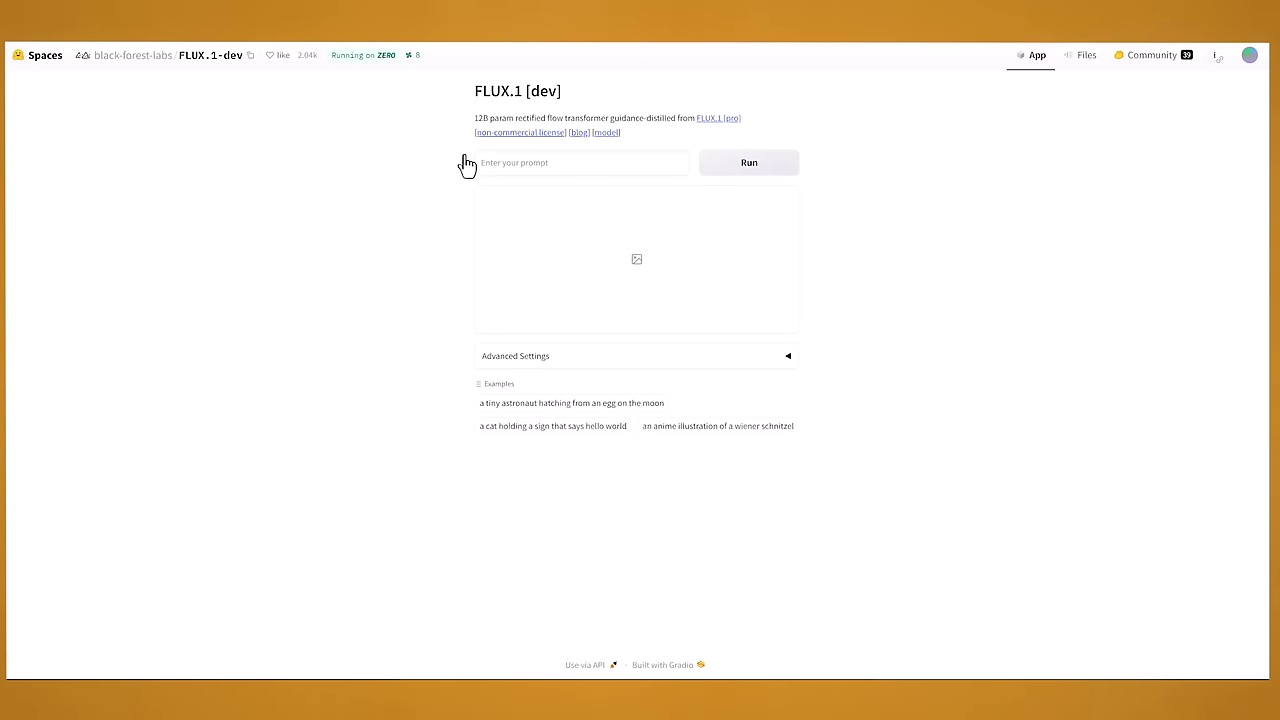
- Paste the conference-speaker prompt and generate the long-haired speaker image with a microphone
right_click(563, 165)
click(602, 291)
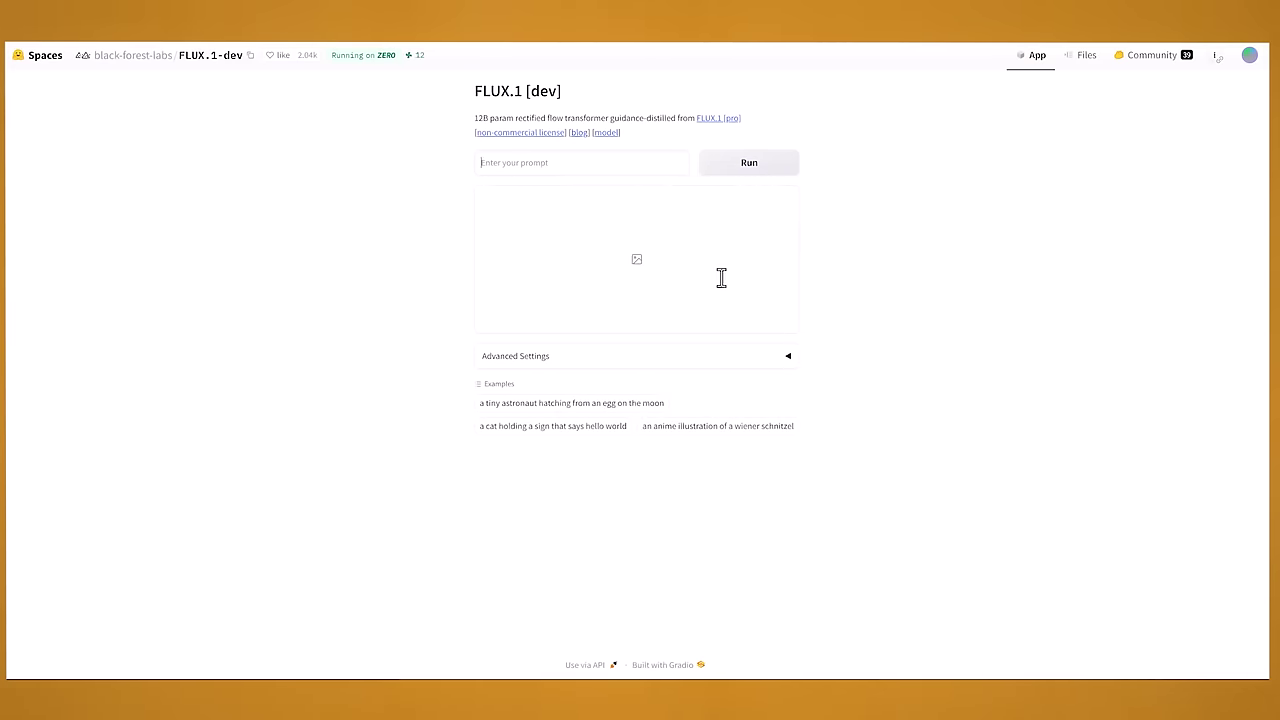
click(760, 170)
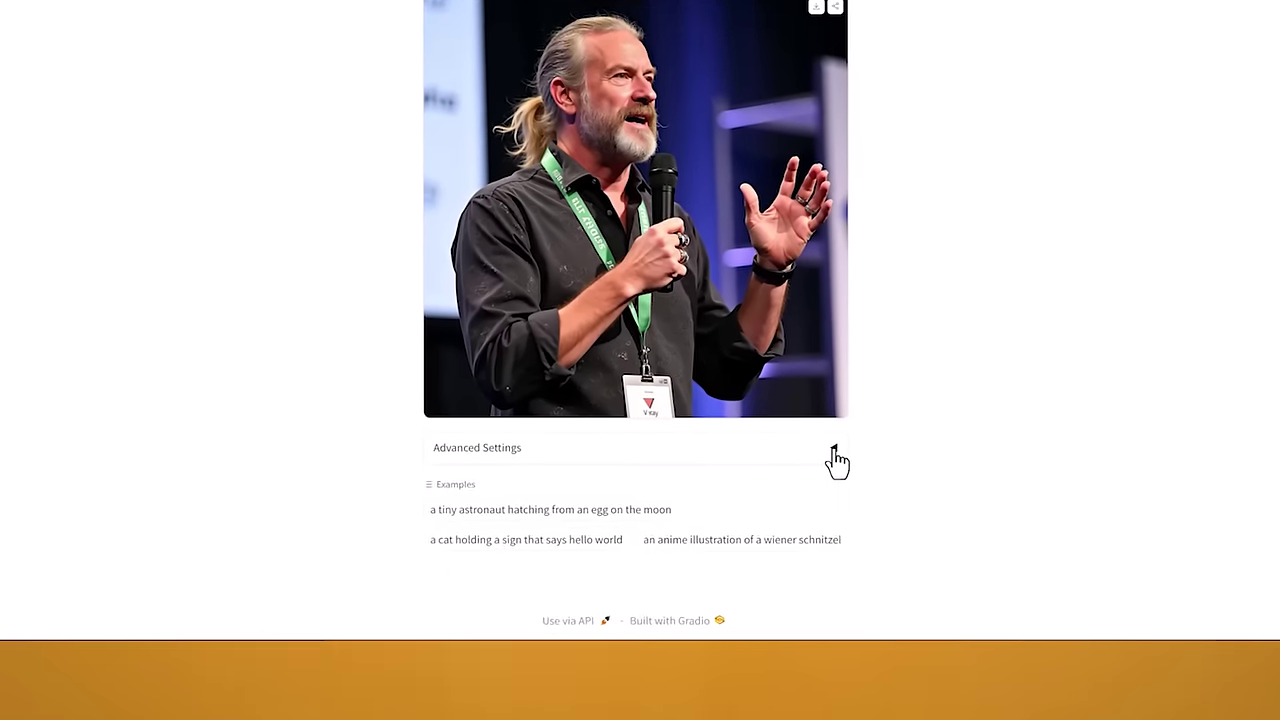
- Expand Advanced Settings to review the seed, image size, guidance and steps
click(881, 684)
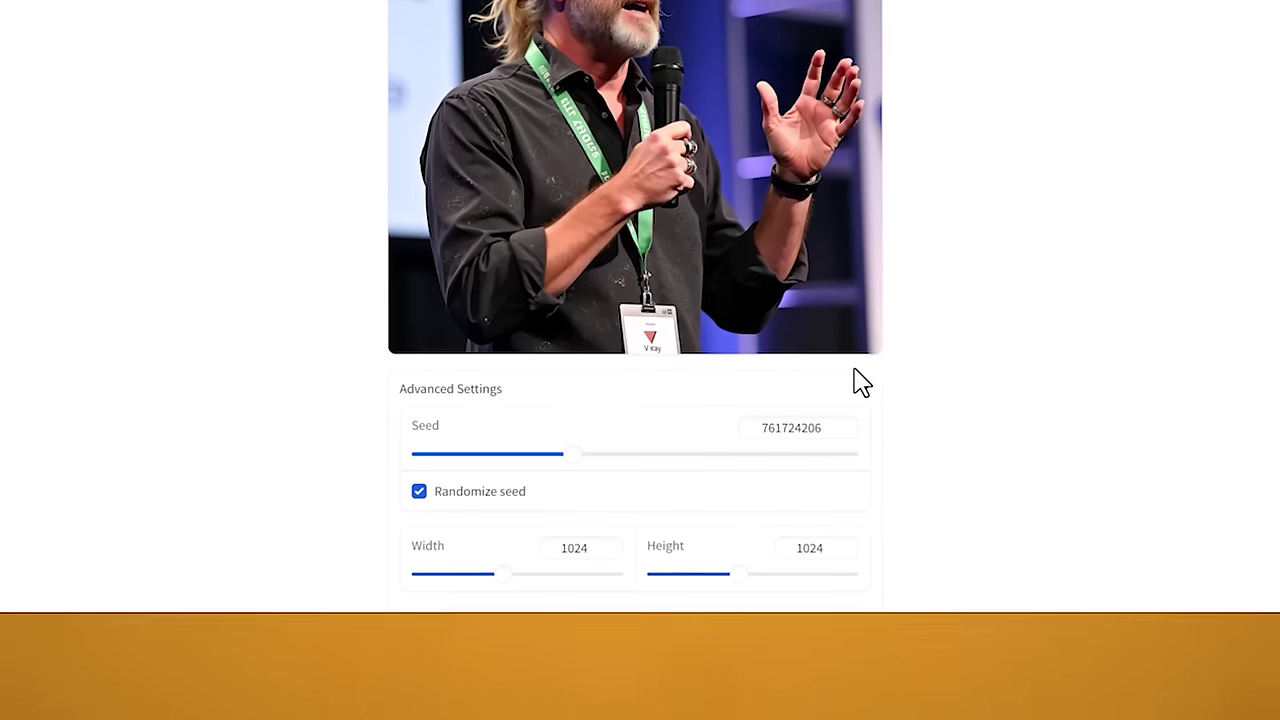
scroll(878, 368, down, 3)
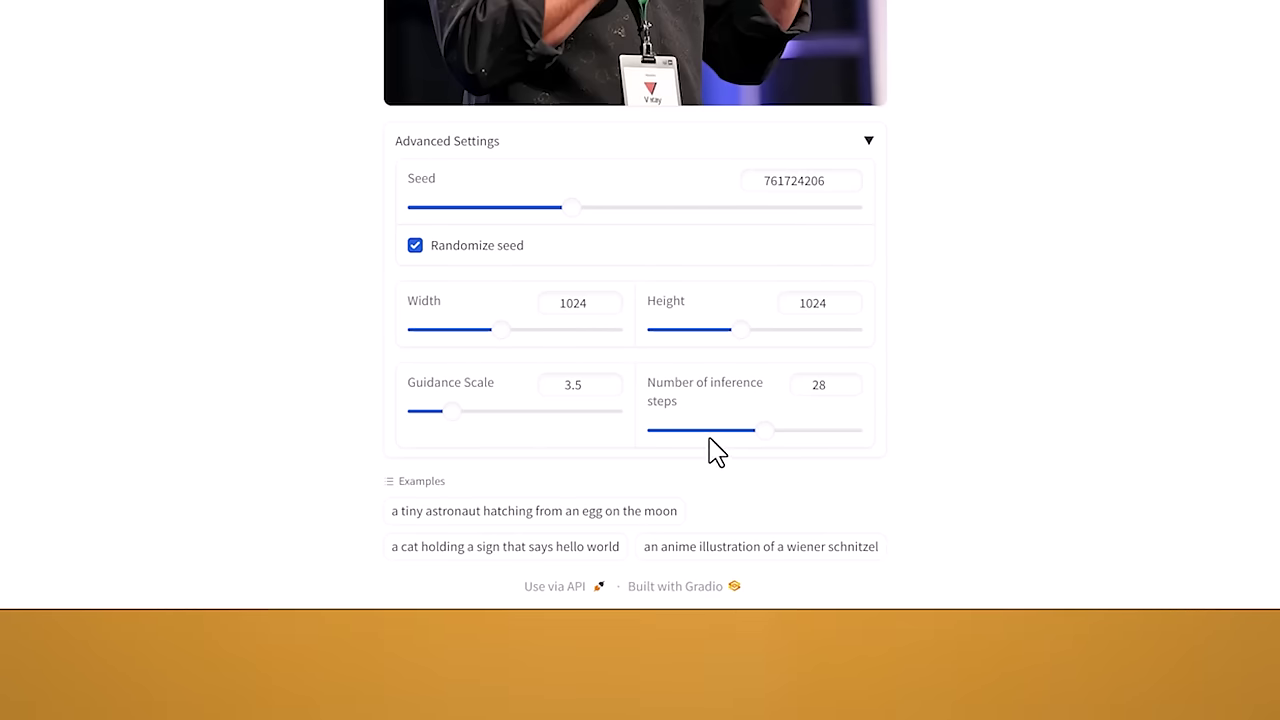
scroll(937, 391, up, 3)
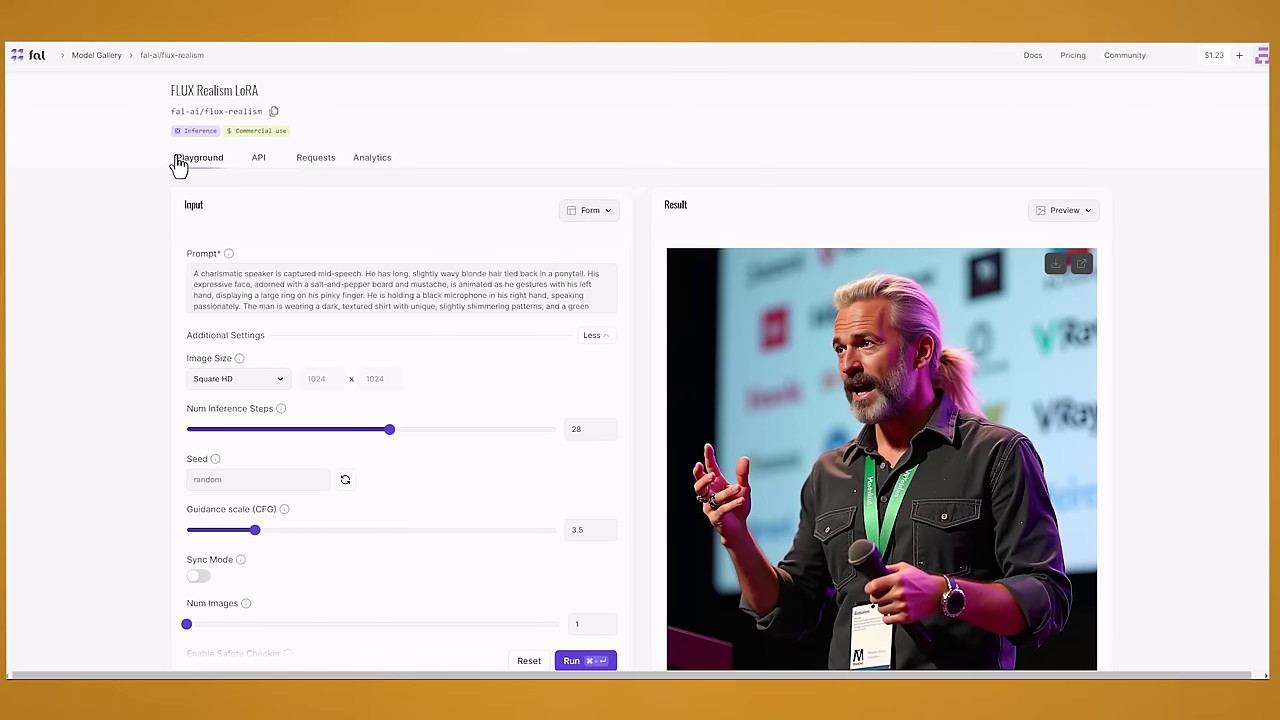
scroll(205, 224, down, 1)
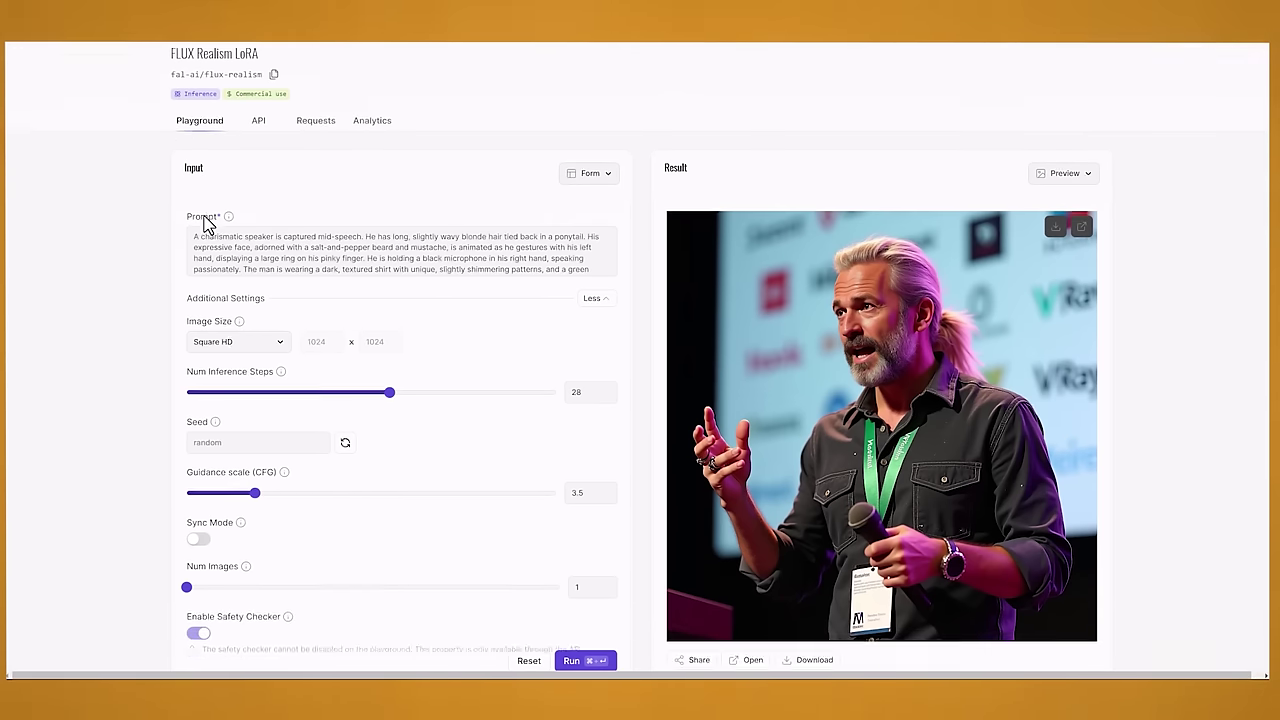
scroll(1060, 224, up, 1)
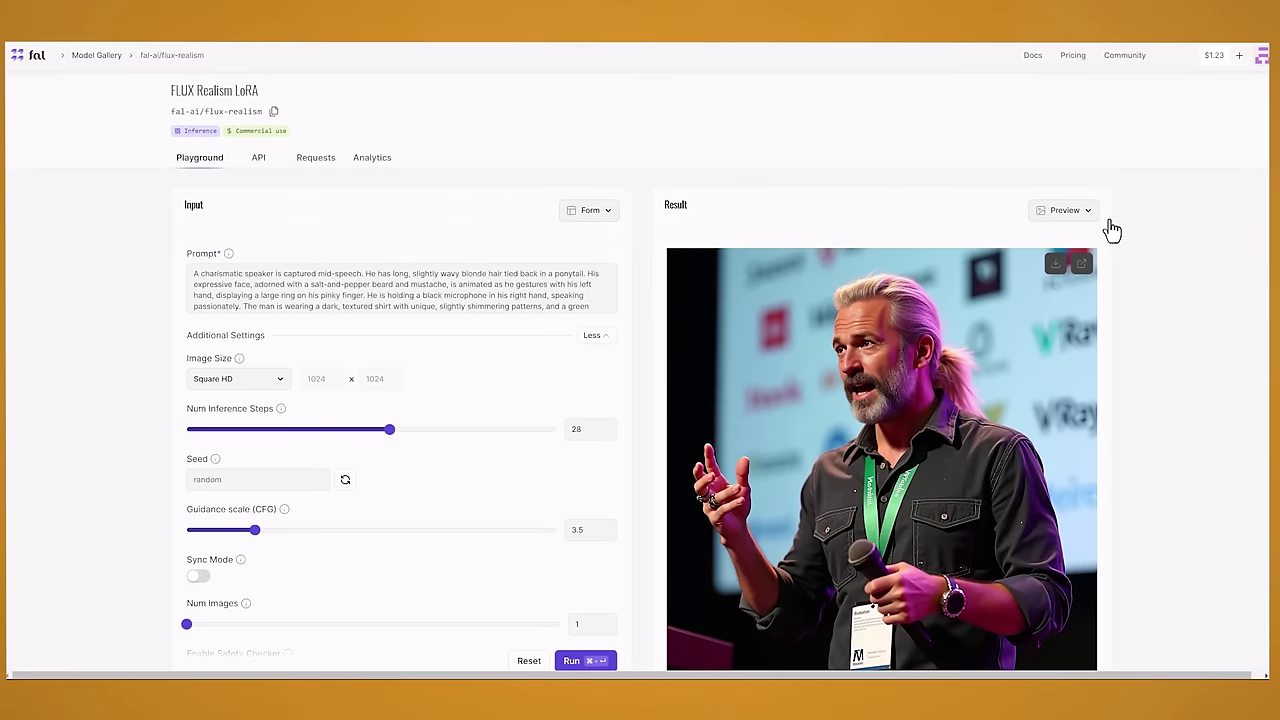
scroll(694, 555, down, 3)
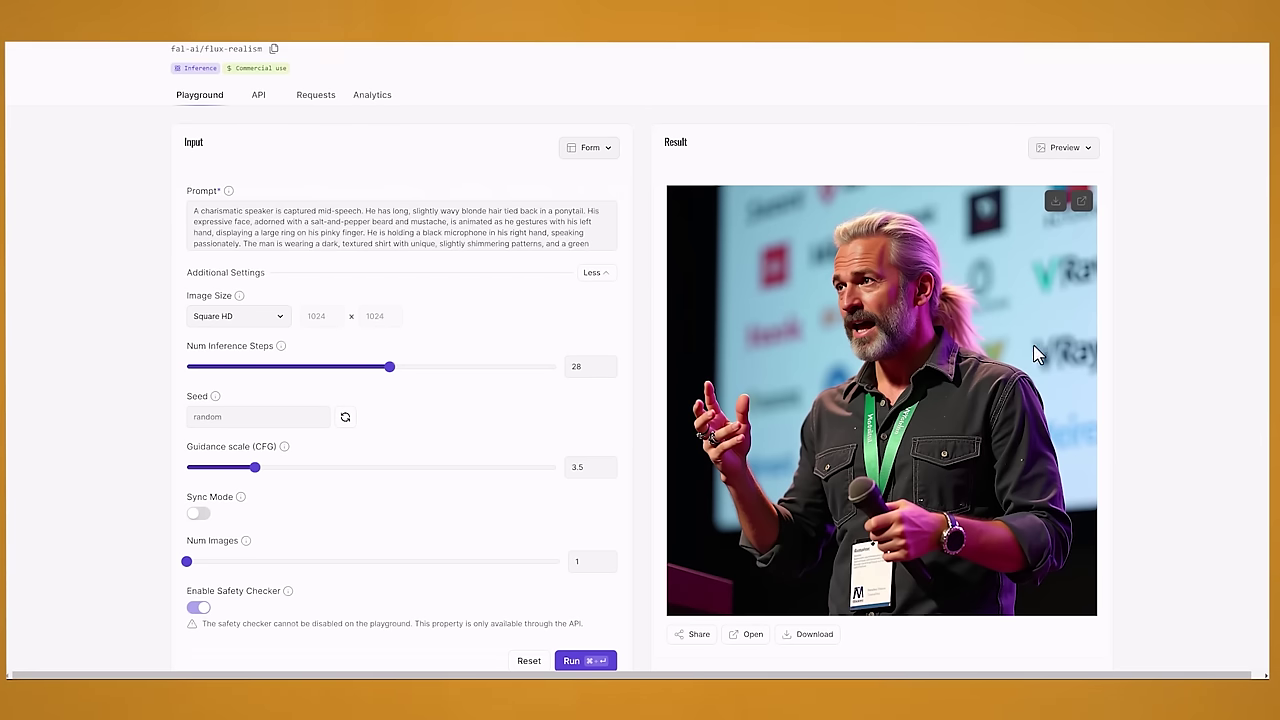
scroll(218, 95, up, 2)
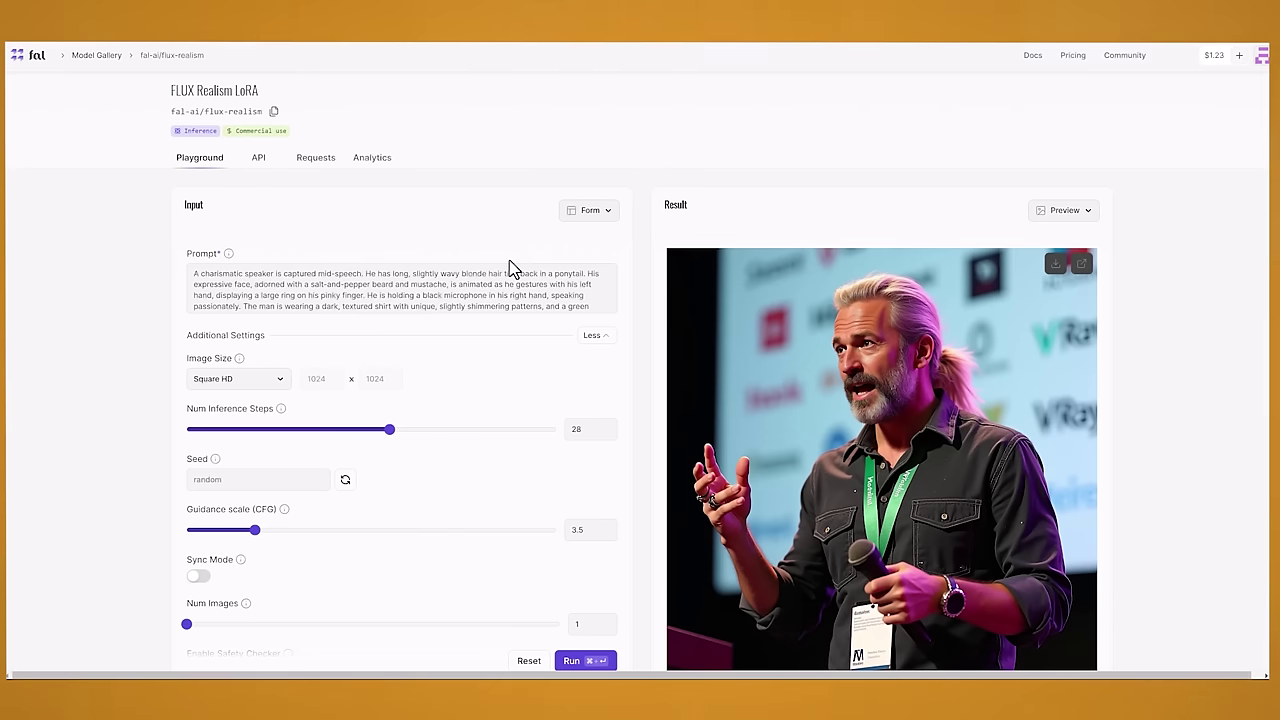
scroll(643, 337, down, 1)
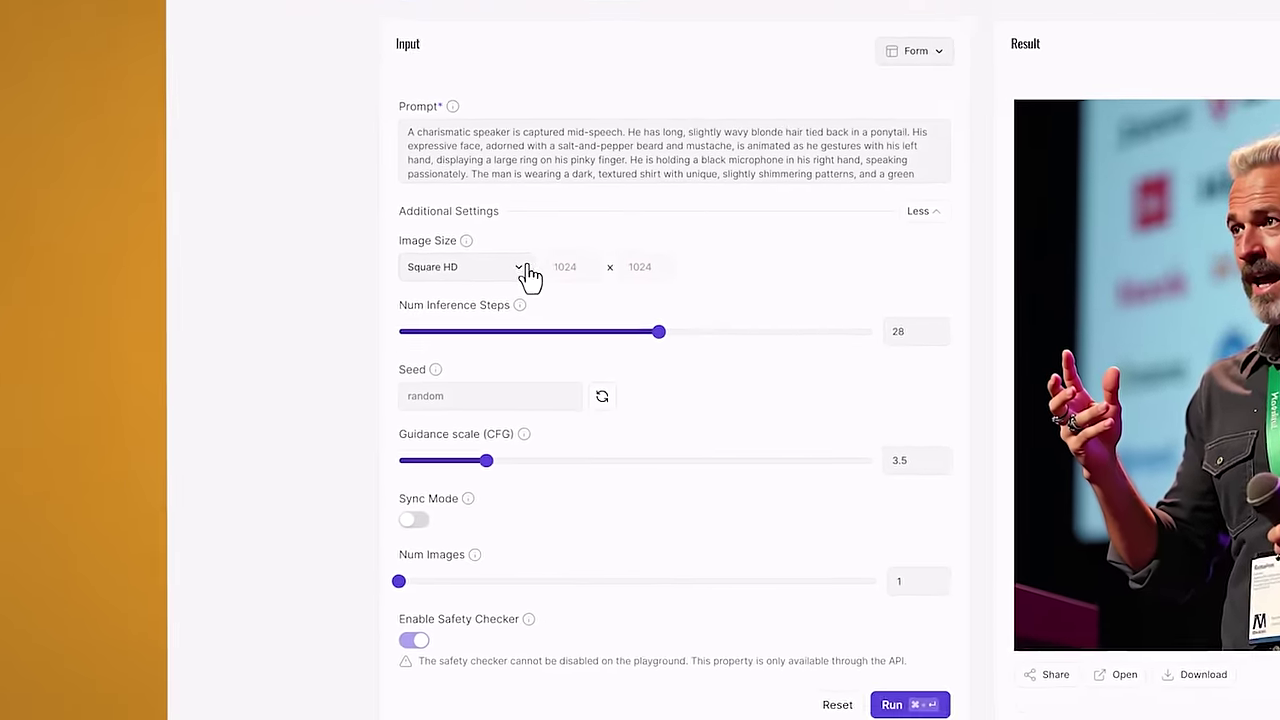
- Regenerate the speaker image at the Landscape 16:9 (1024×576) image size
click(278, 317)
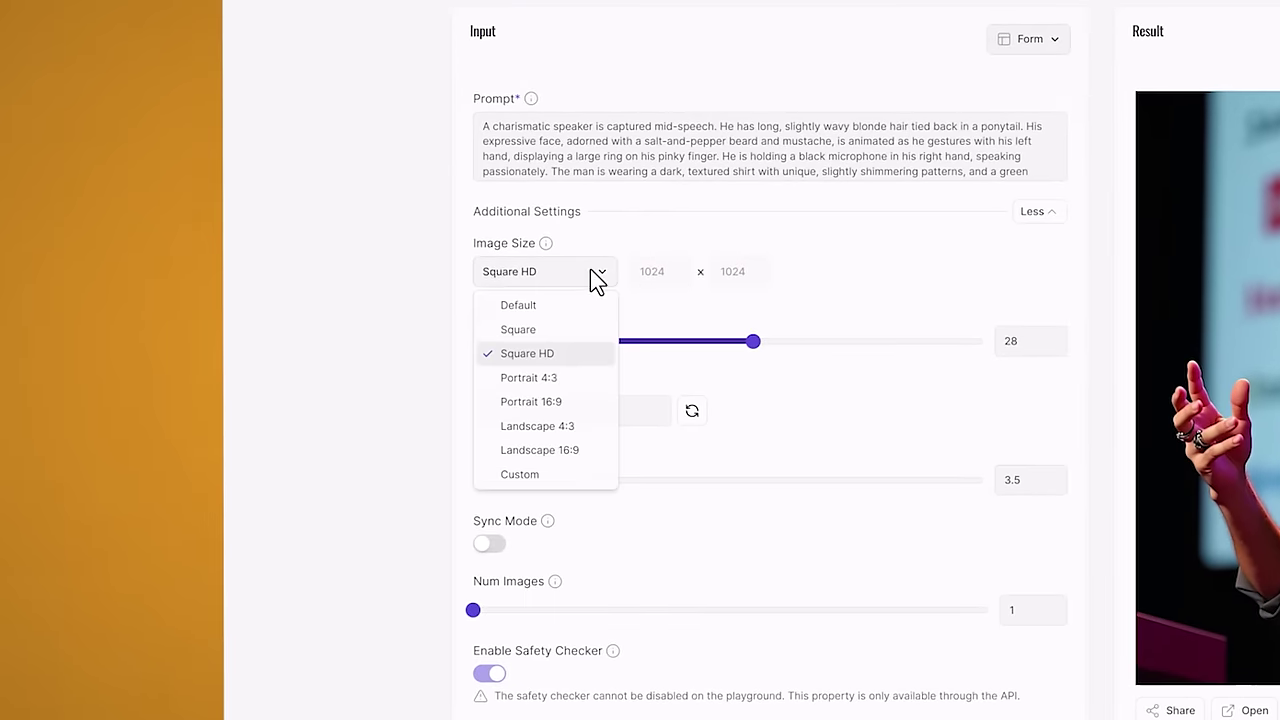
click(550, 451)
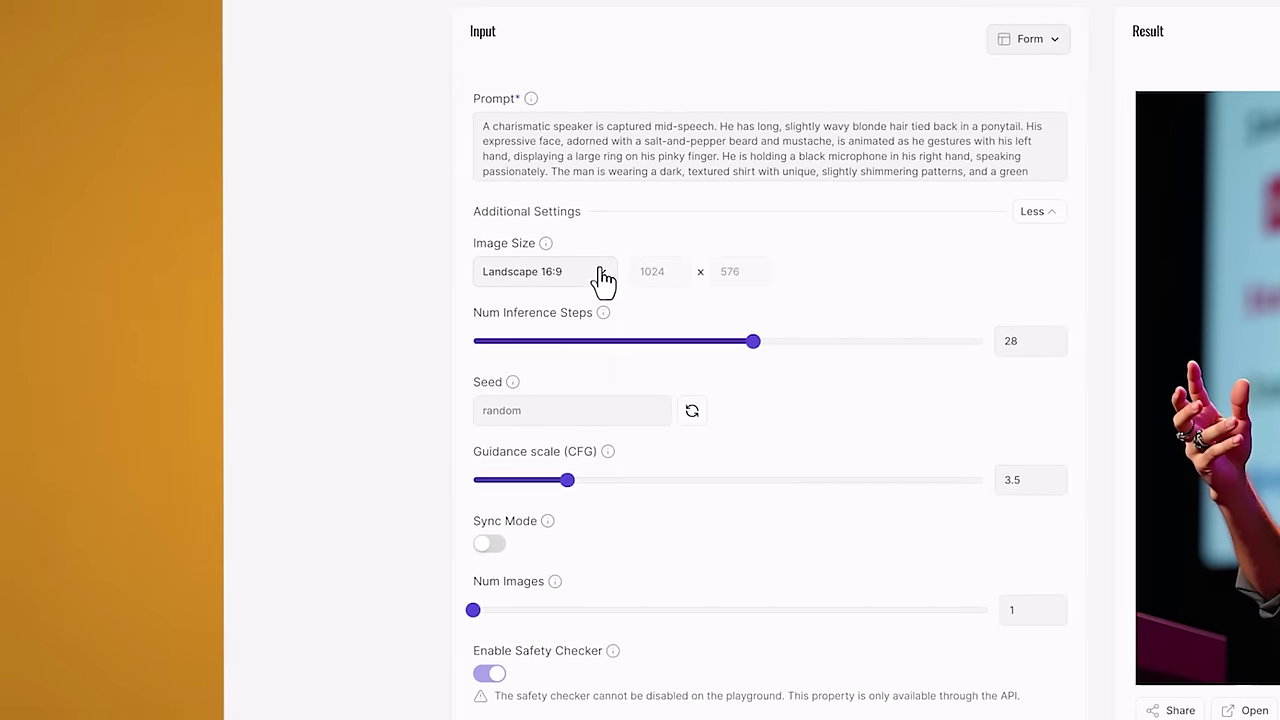
click(1018, 719)
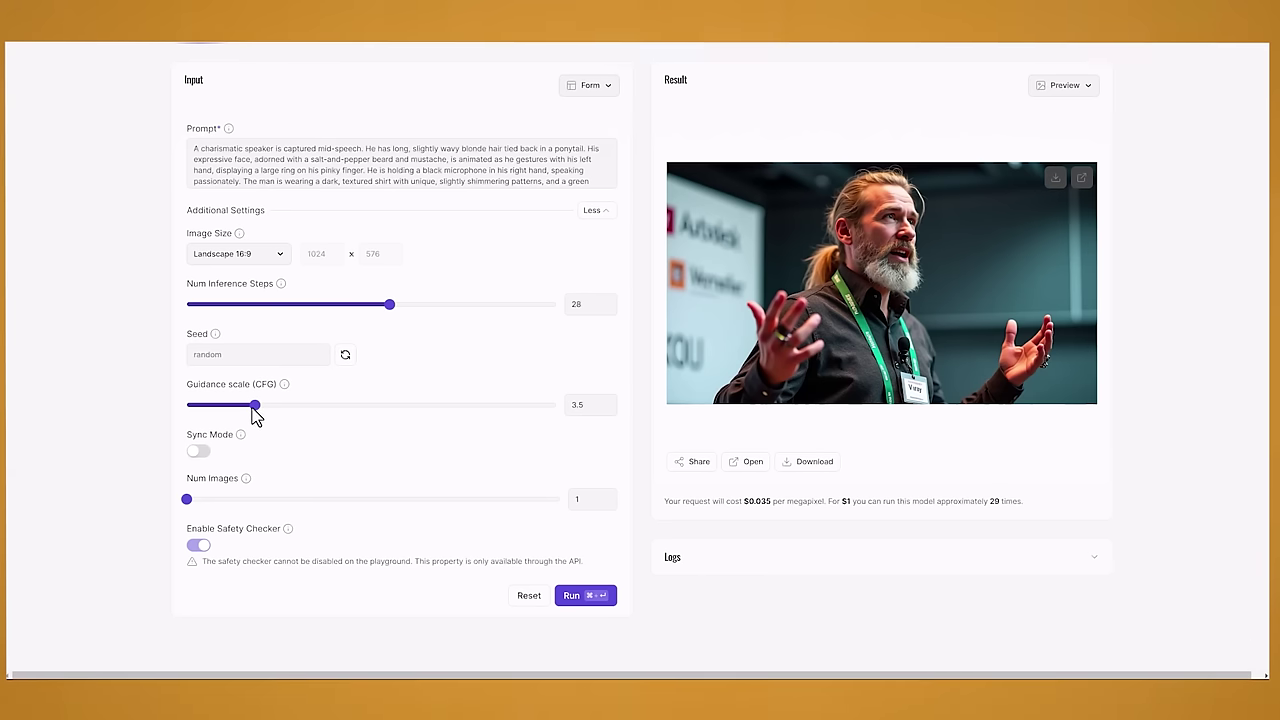
- Lower the guidance scale from 3.5 to 3 and rerun the generation
drag(254, 412, 226, 411)
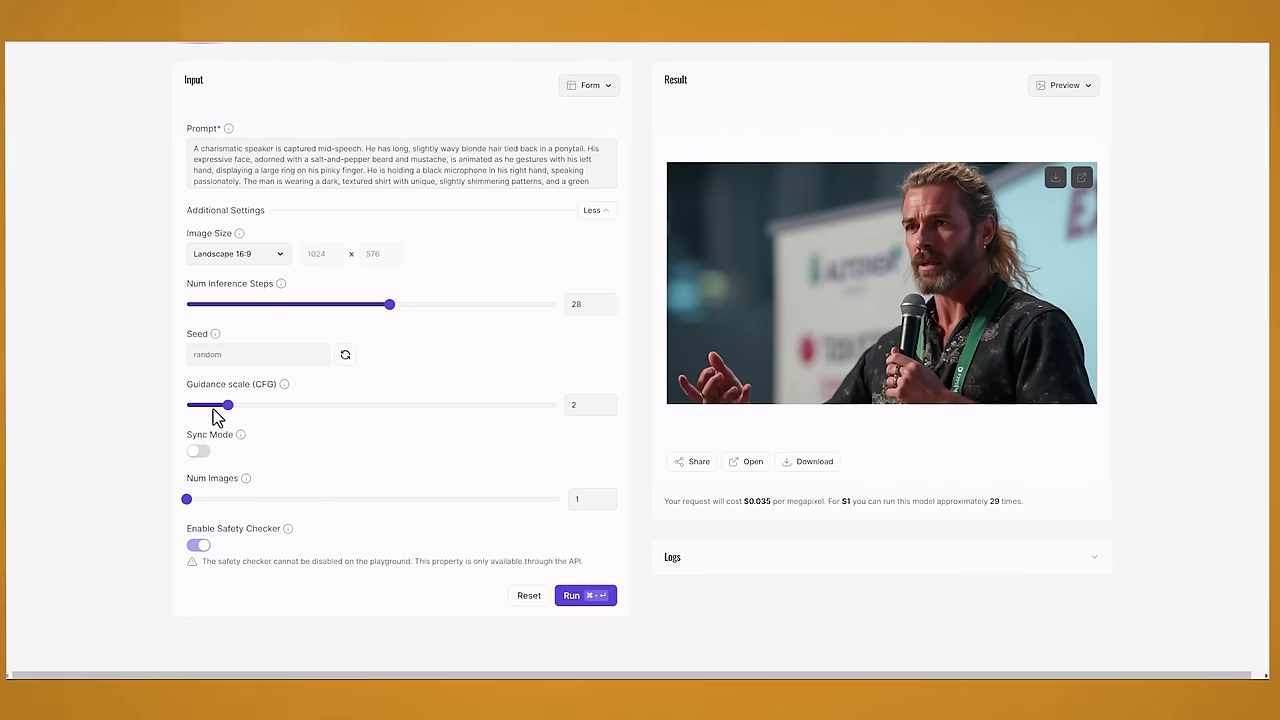
drag(230, 410, 246, 406)
click(572, 598)
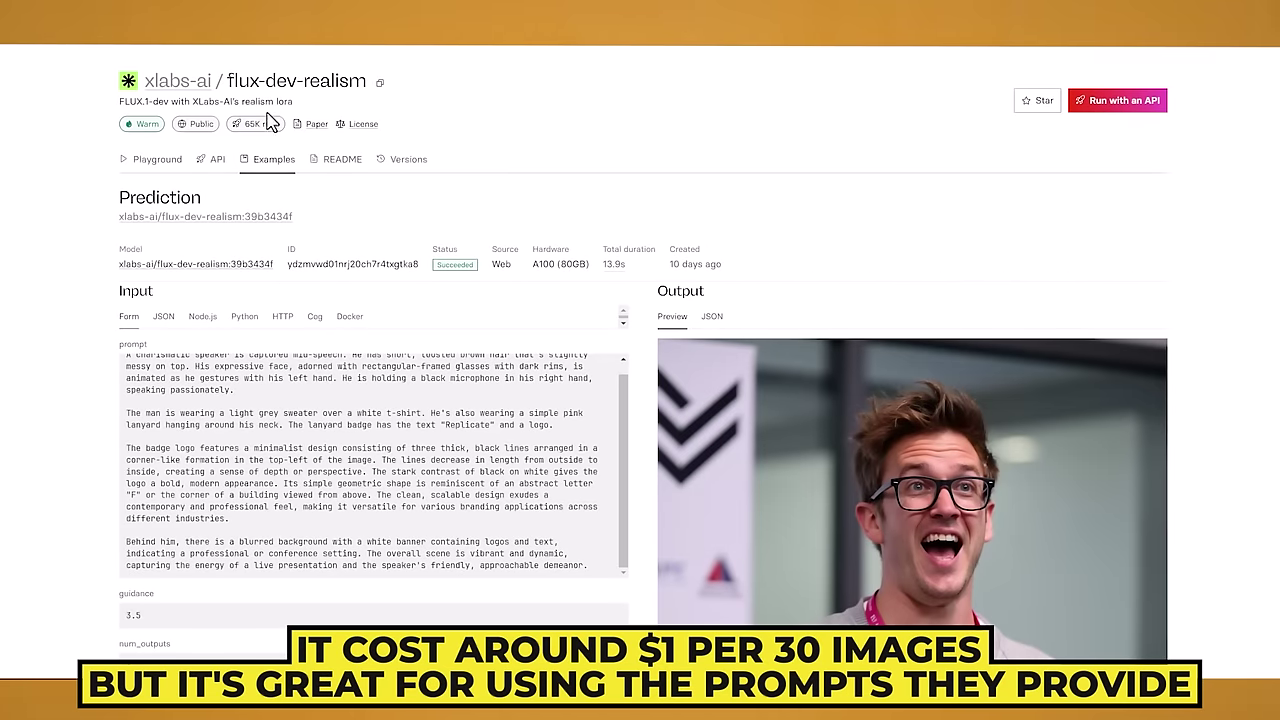
- Scroll through the xlabs-ai flux-dev-realism example predictions
scroll(673, 235, down, 1)
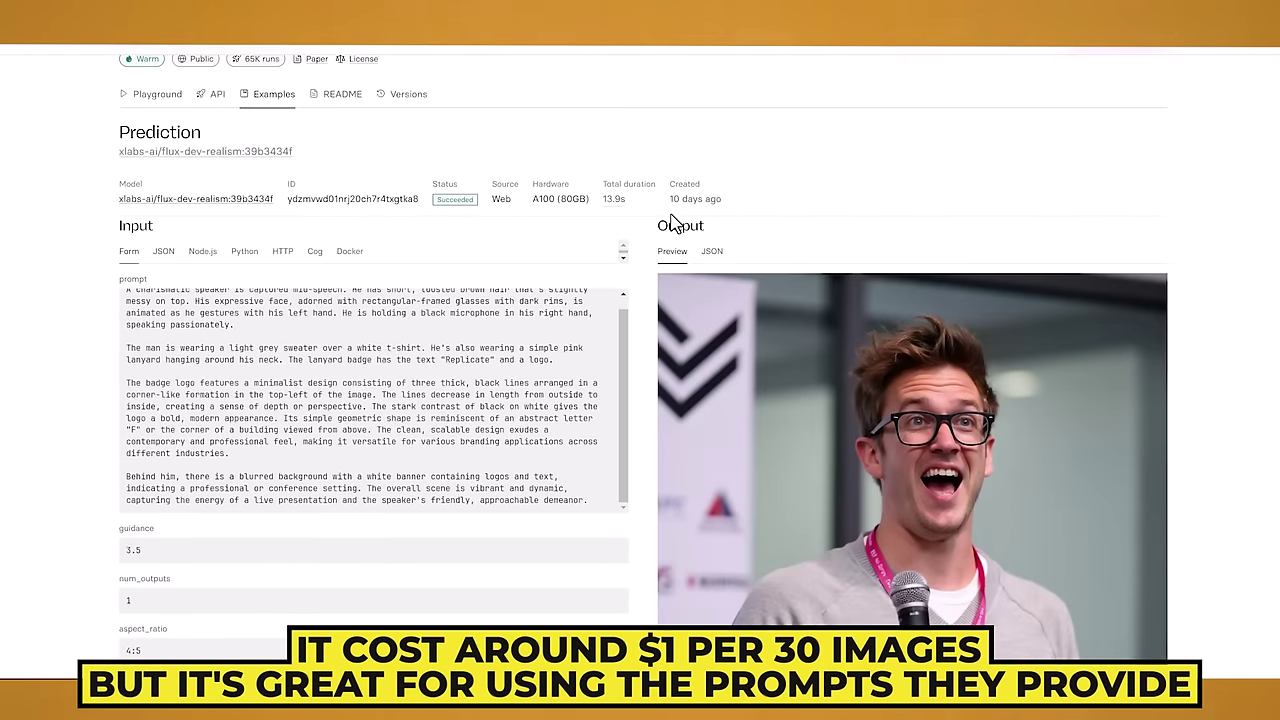
scroll(643, 245, down, 2)
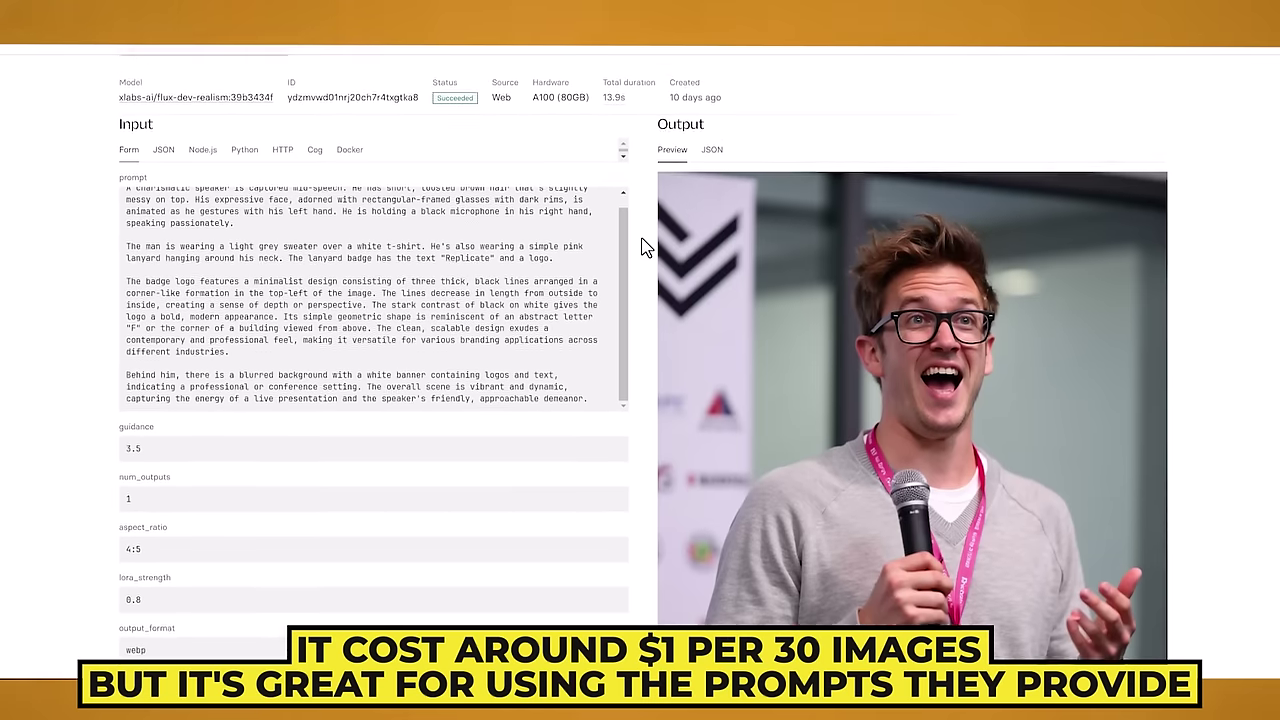
scroll(700, 210, up, 1)
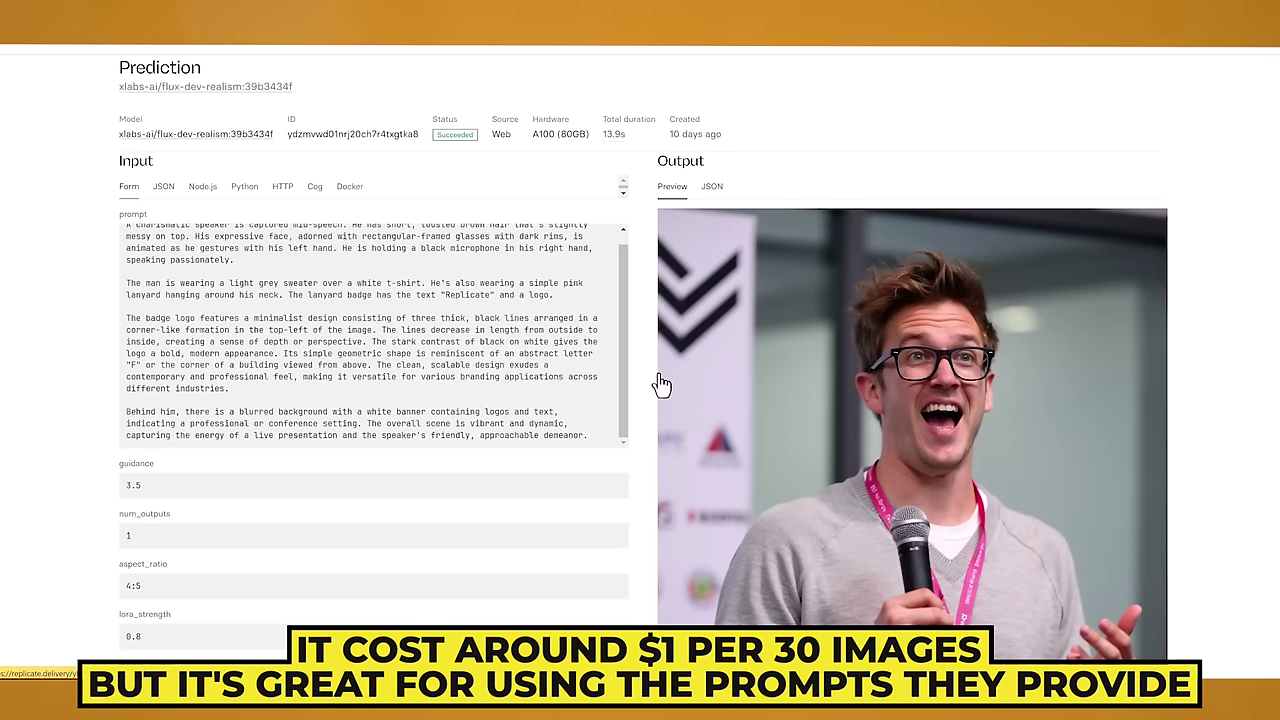
scroll(624, 268, up, 1)
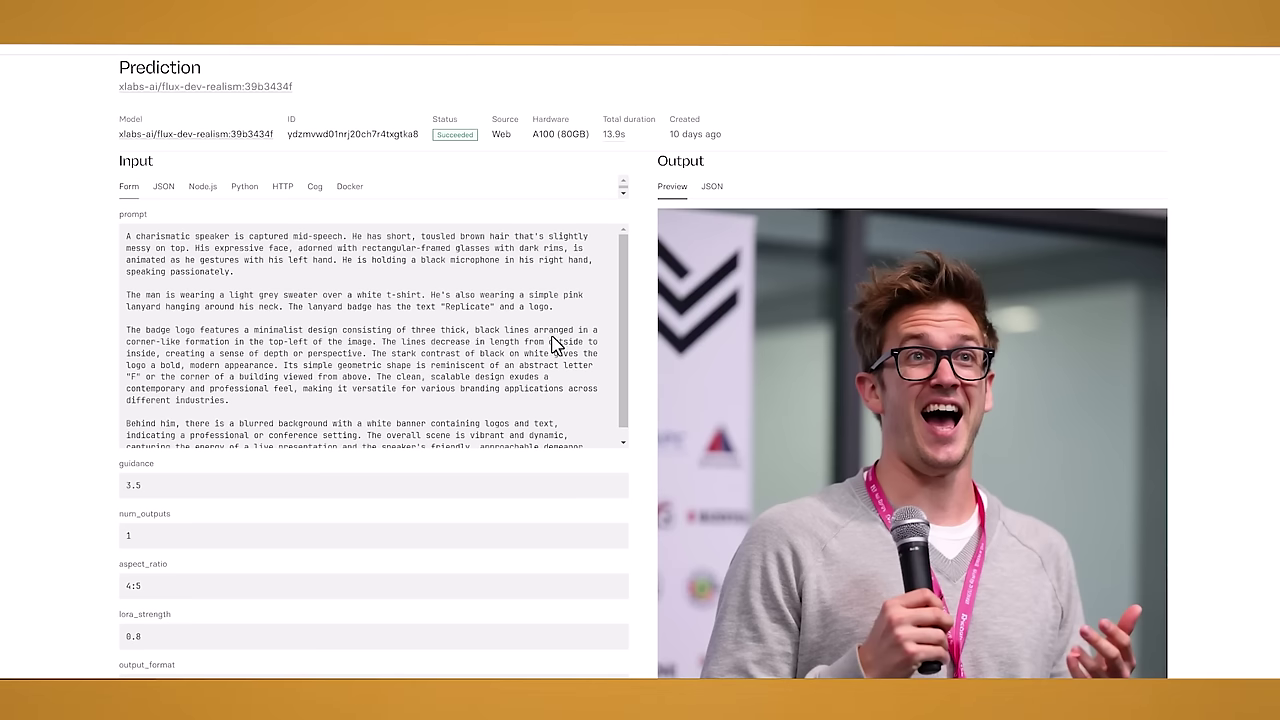
scroll(646, 357, down, 3)
scroll(651, 363, down, 7)
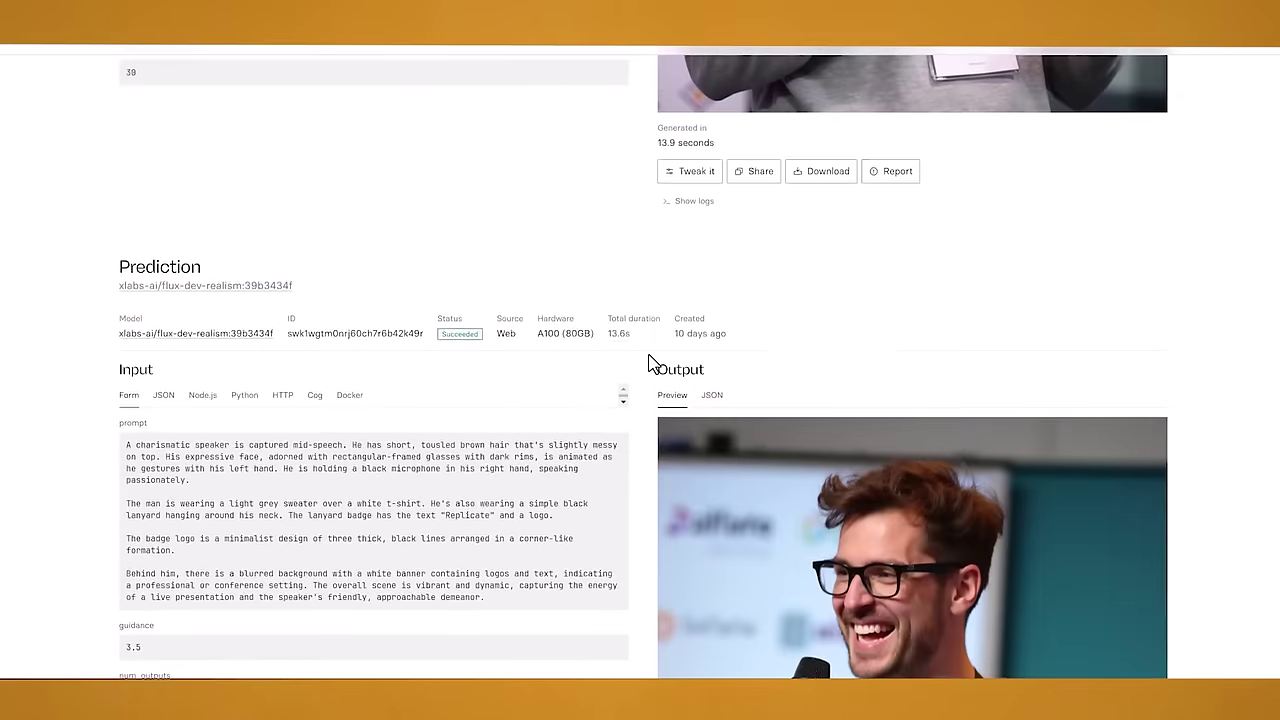
scroll(651, 363, down, 1)
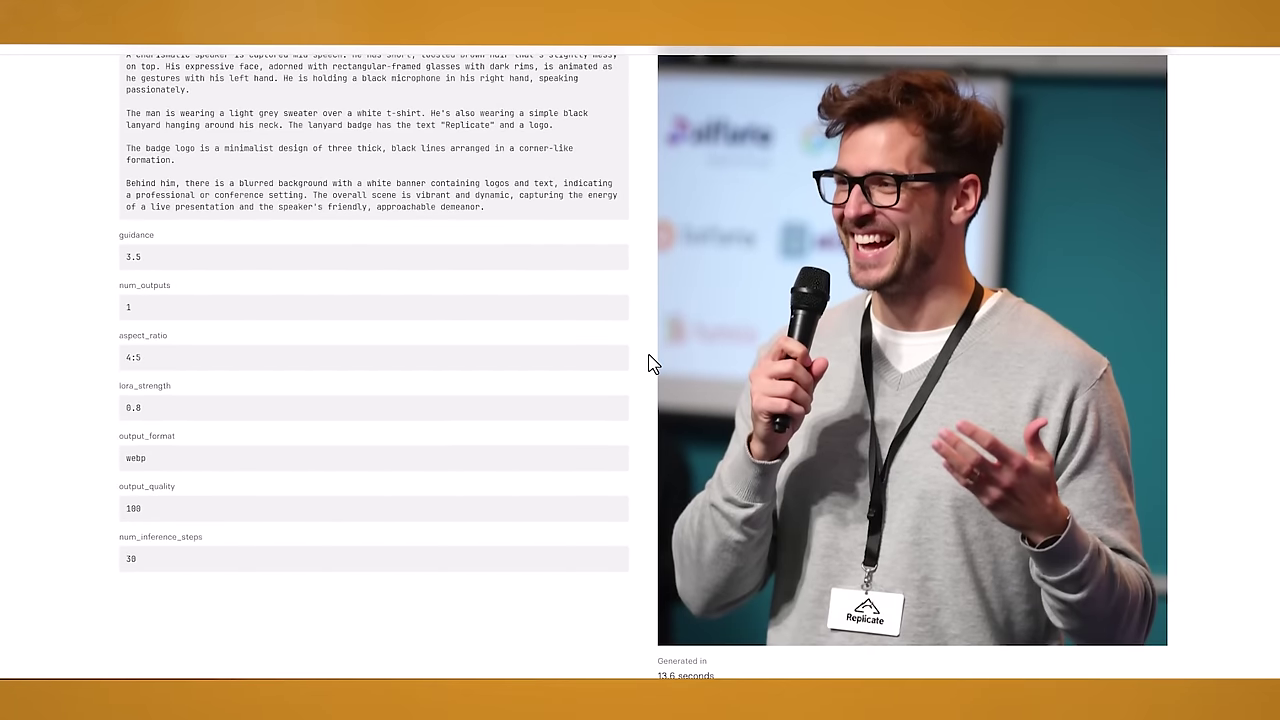
scroll(651, 363, down, 10)
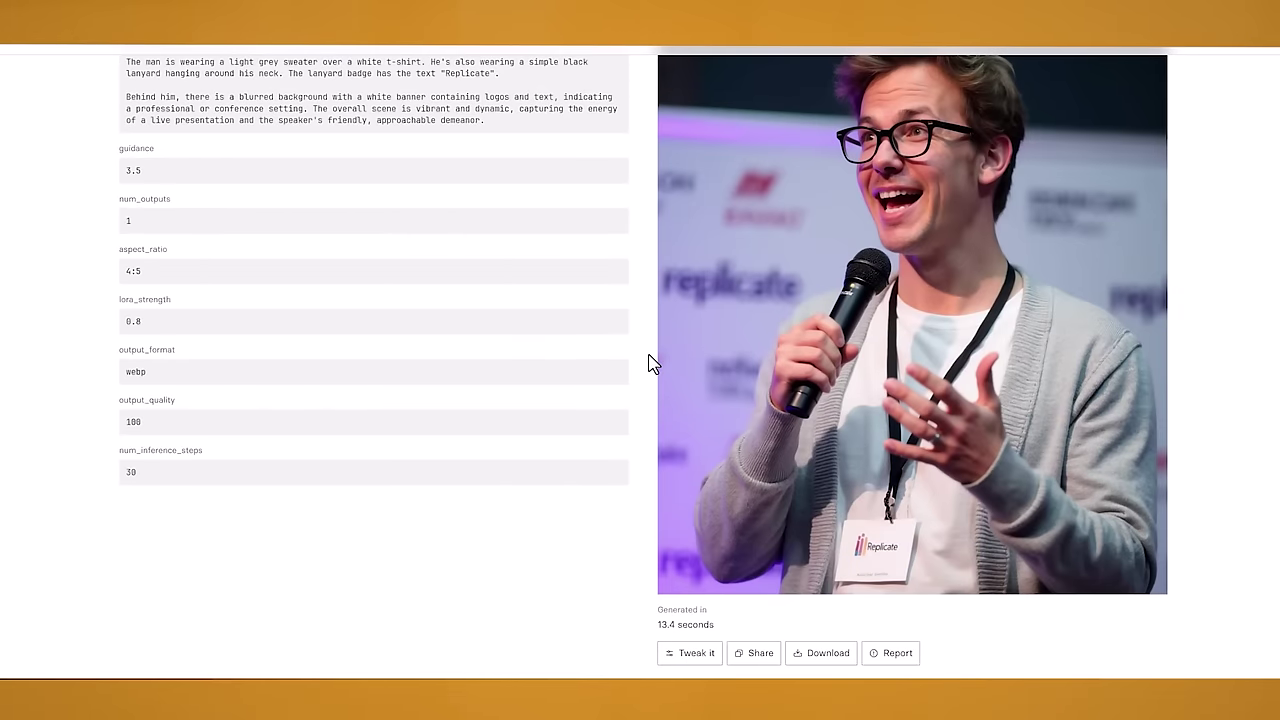
scroll(651, 363, down, 6)
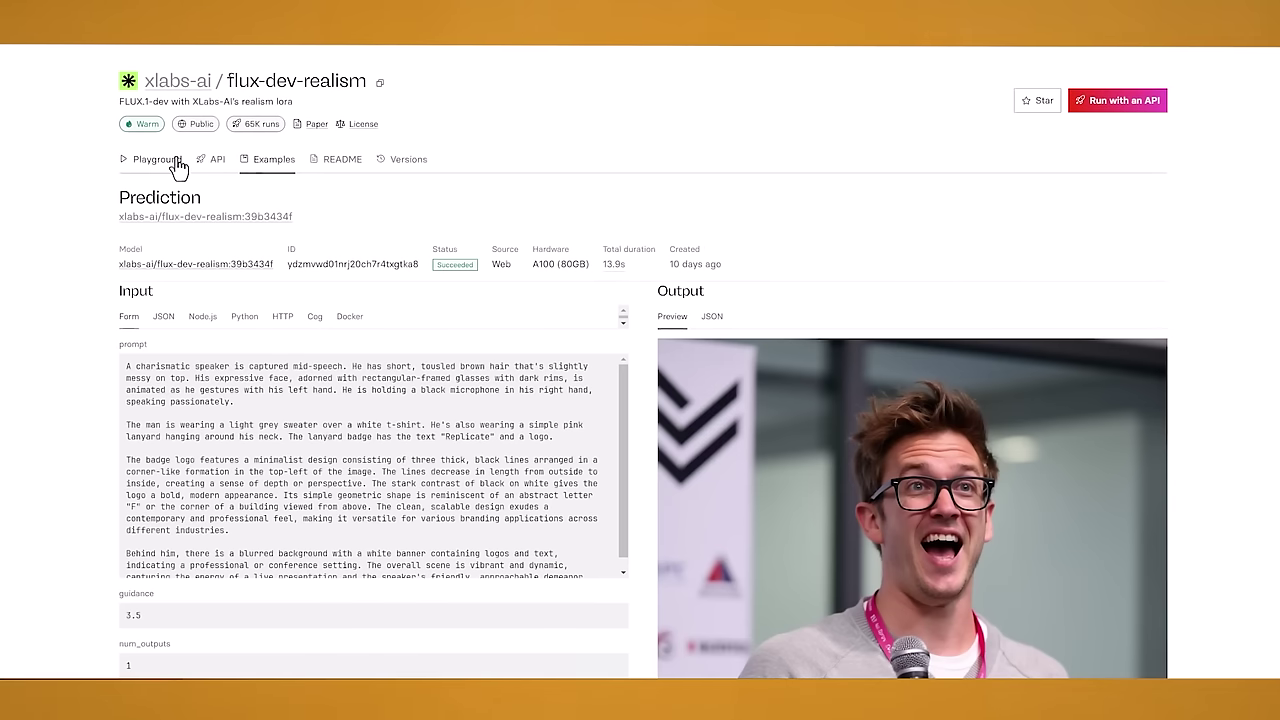
- Open the Playground form and review its speaker prompt, 4:5 aspect ratio and 0.8 LoRA strength
click(176, 163)
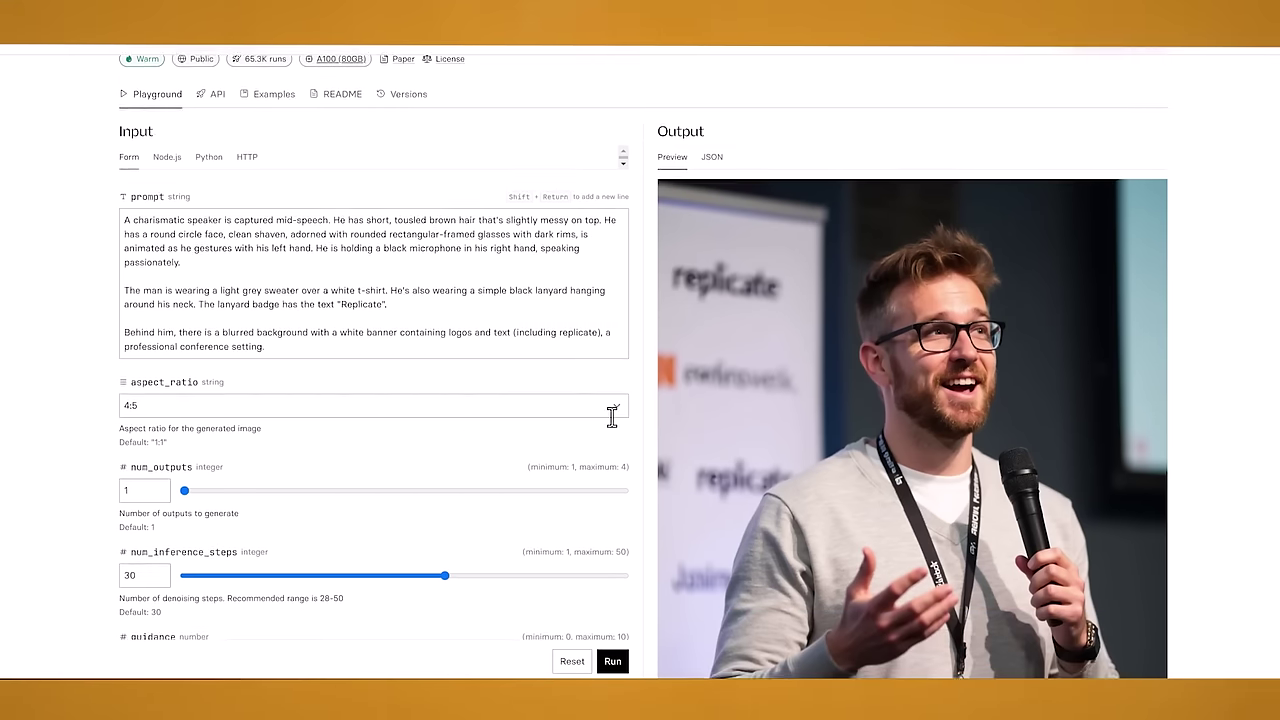
scroll(612, 418, down, 1)
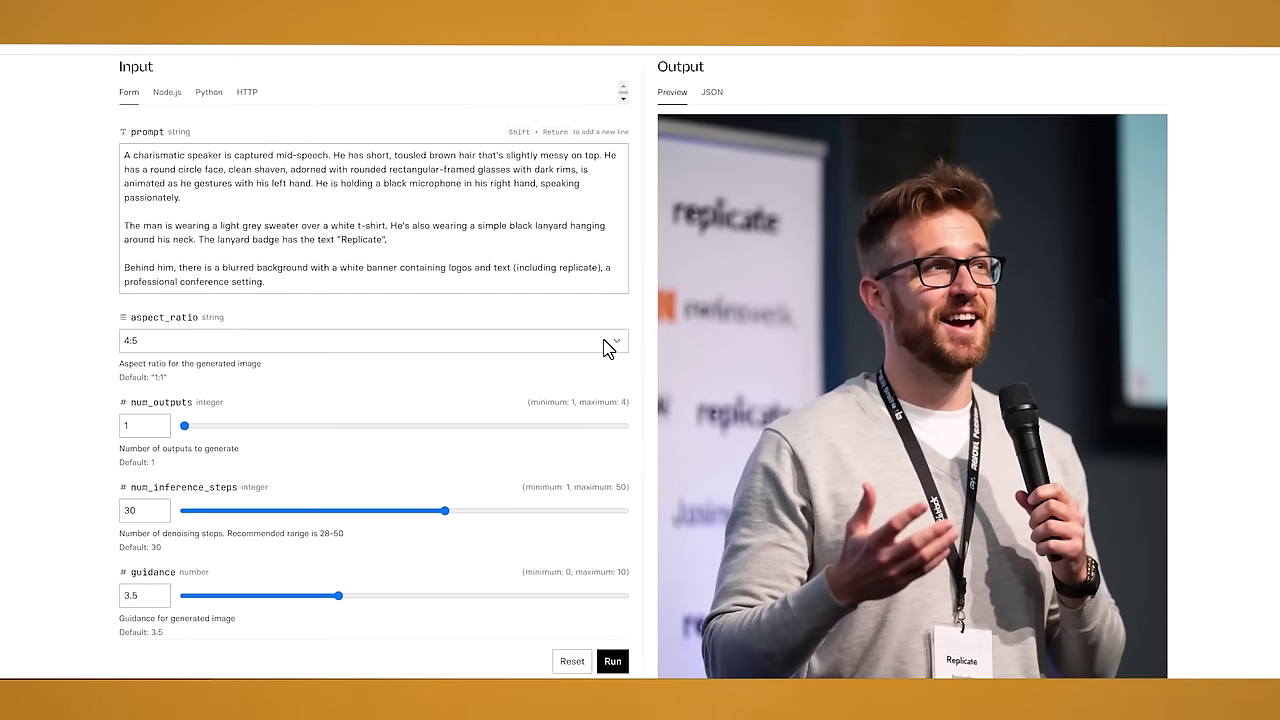
scroll(608, 349, down, 4)
scroll(503, 257, down, 3)
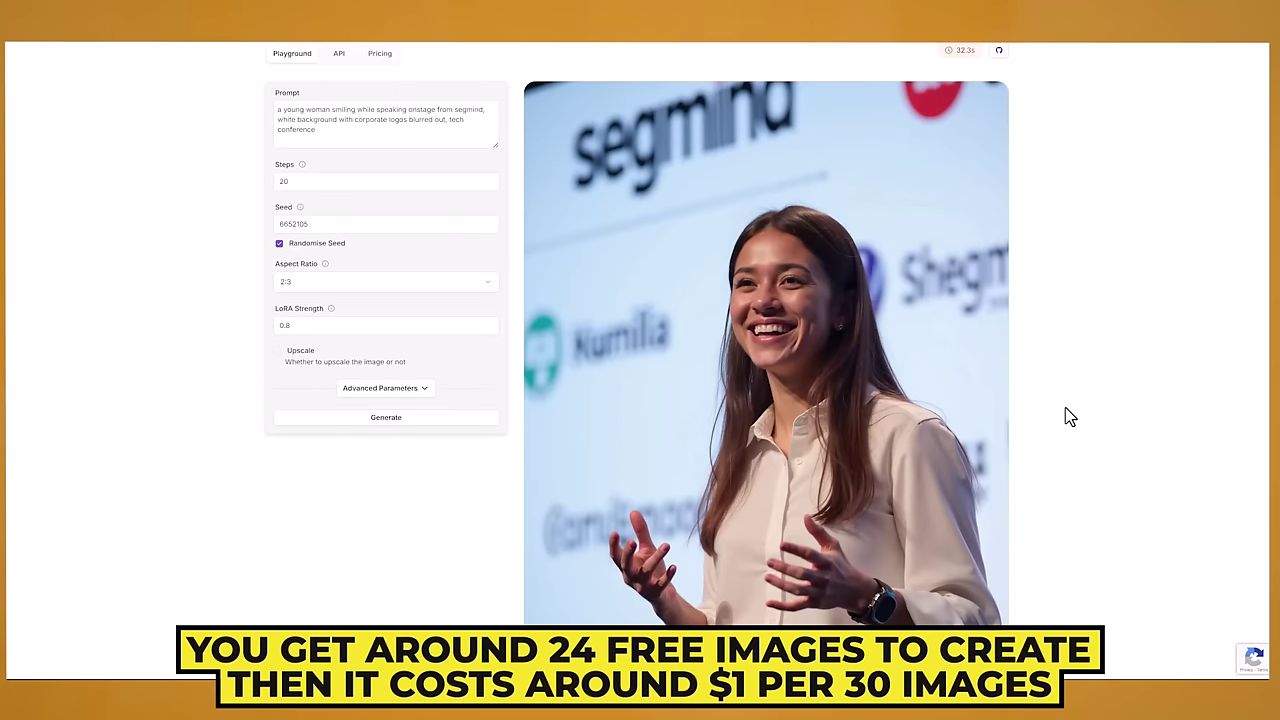
- Change the Segmind output aspect ratio from 2:3 to 16:9
scroll(1065, 407, up, 1)
scroll(1065, 407, down, 2)
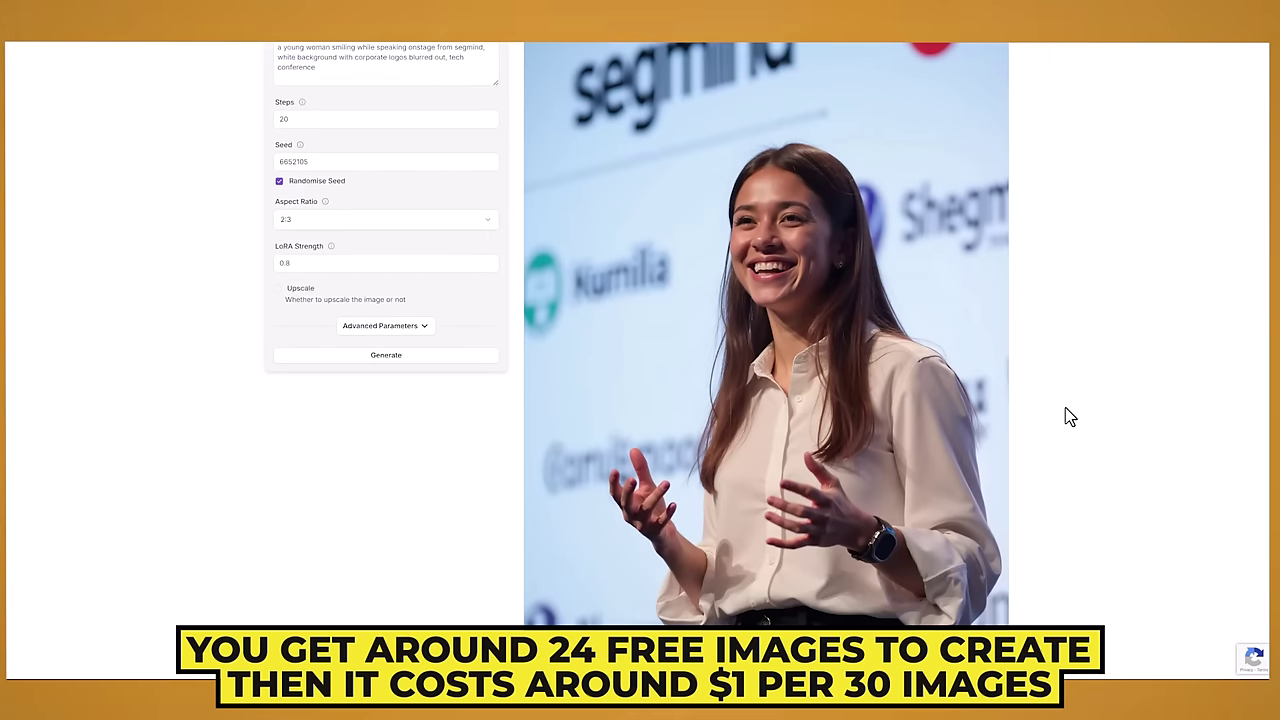
scroll(1065, 408, down, 1)
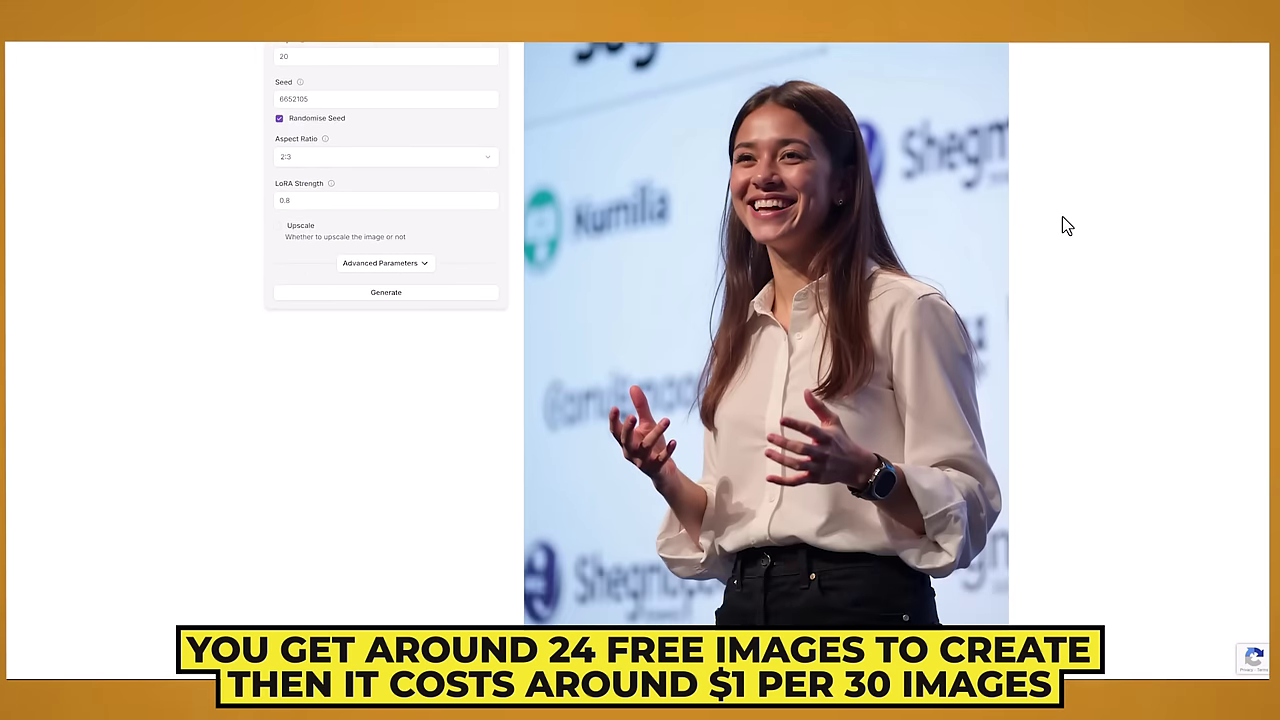
scroll(457, 170, up, 3)
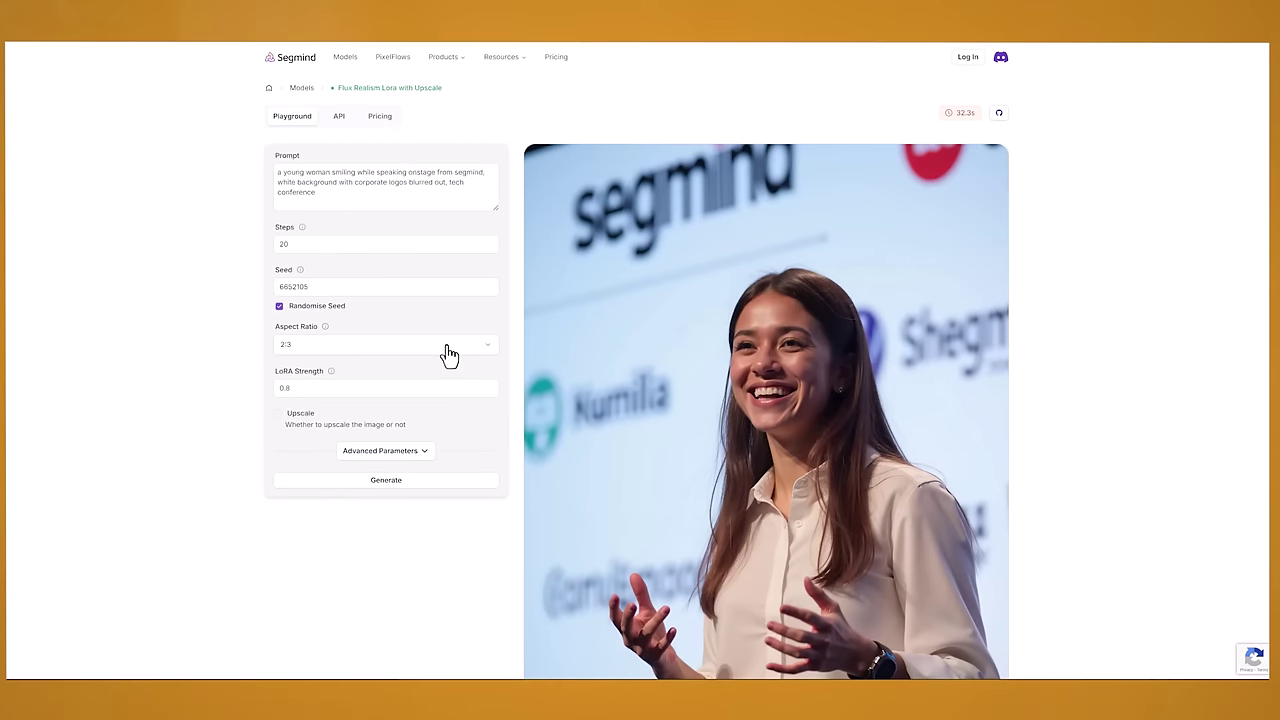
click(487, 346)
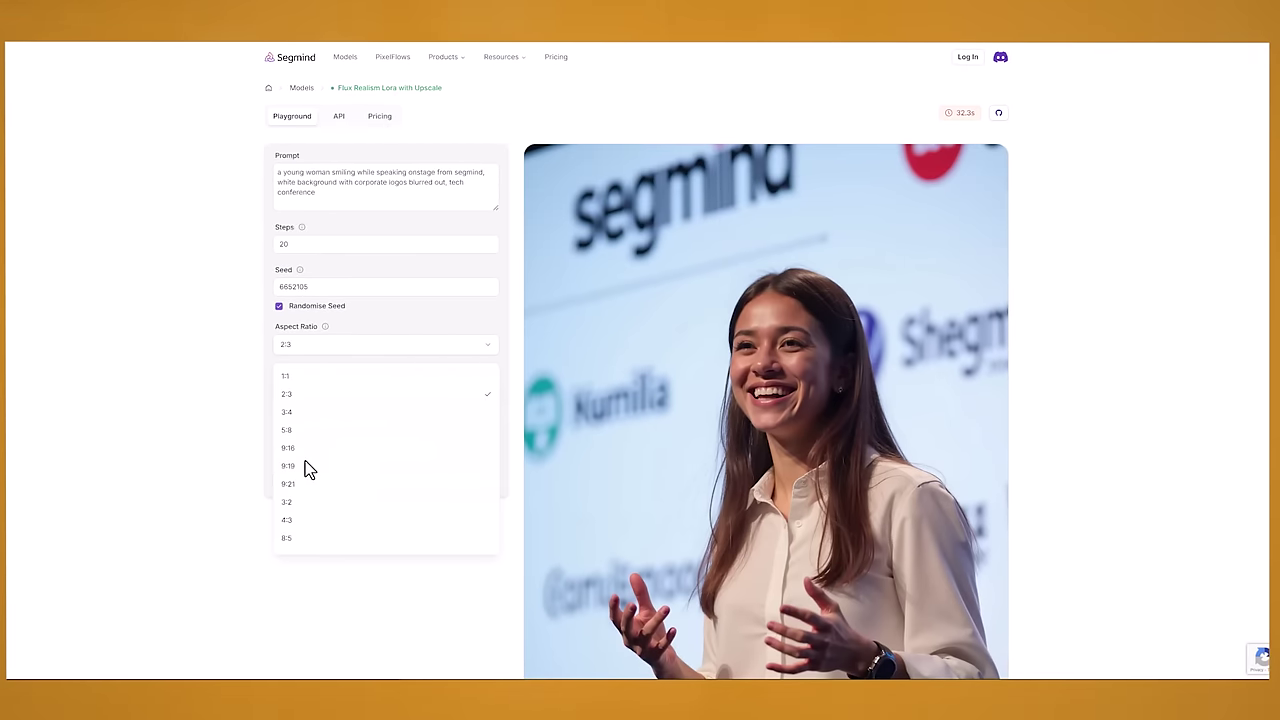
scroll(309, 470, down, 1)
click(297, 507)
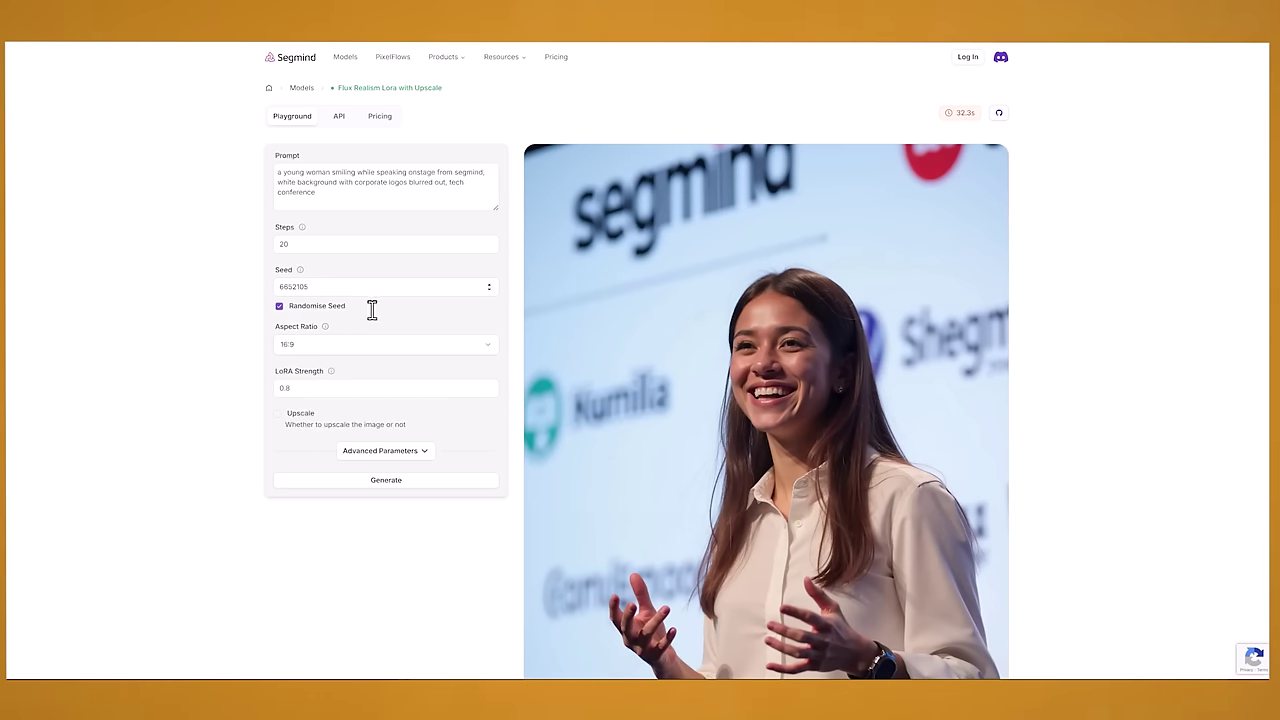
- Check the Scheduler, Sampler and Upscale Value under Advanced Parameters, then collapse them
click(414, 455)
scroll(497, 450, down, 2)
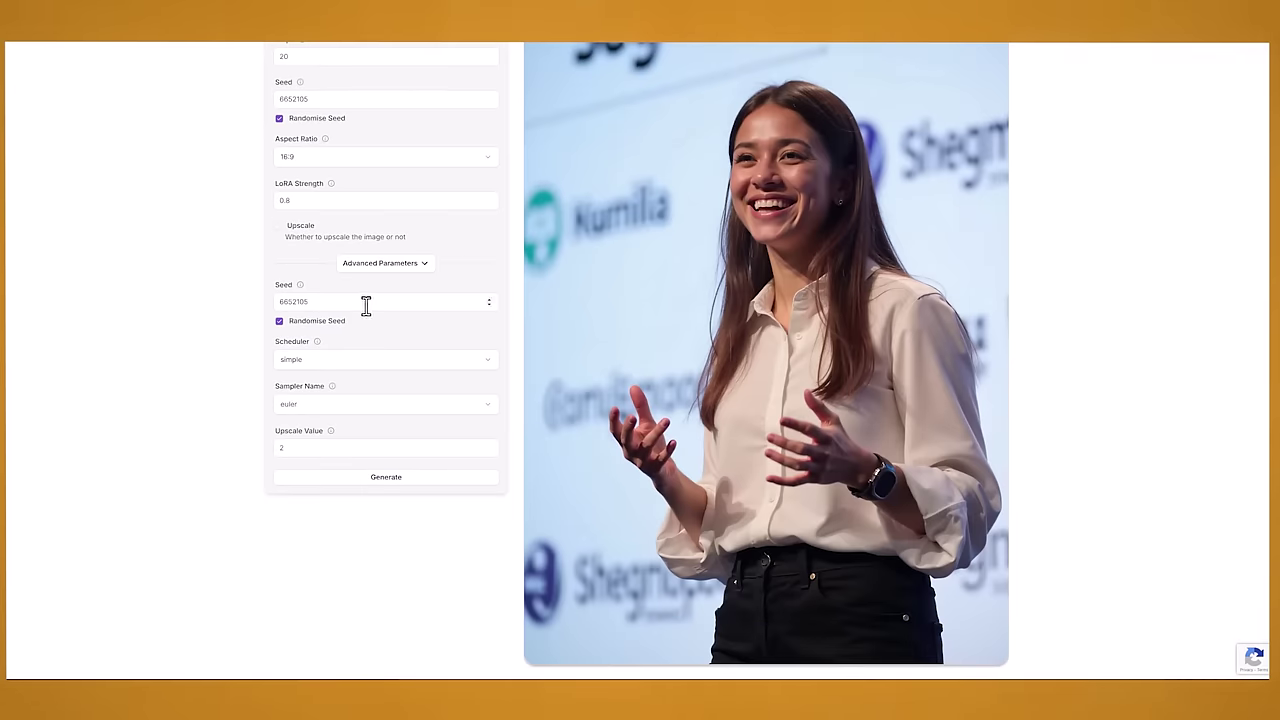
click(428, 265)
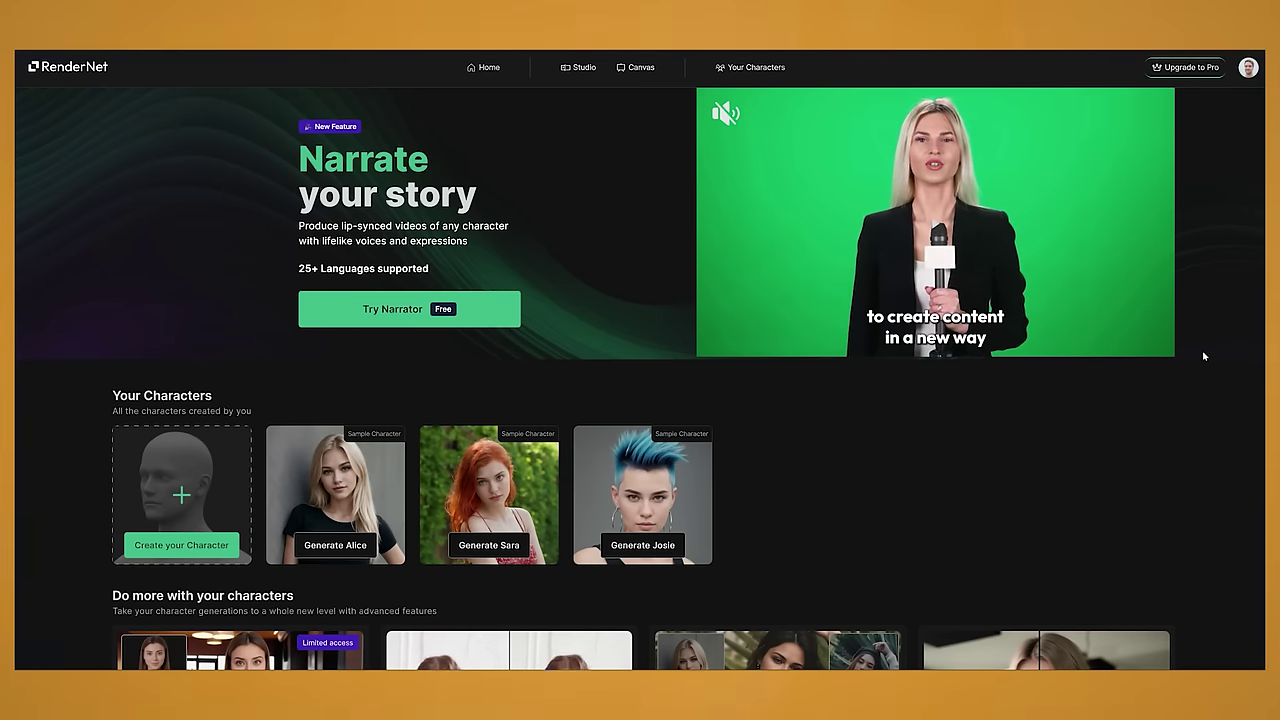
- Enhance the TED-stage speaker photo with TrueTouch at High realism and 1.5x upscale
scroll(1204, 356, down, 3)
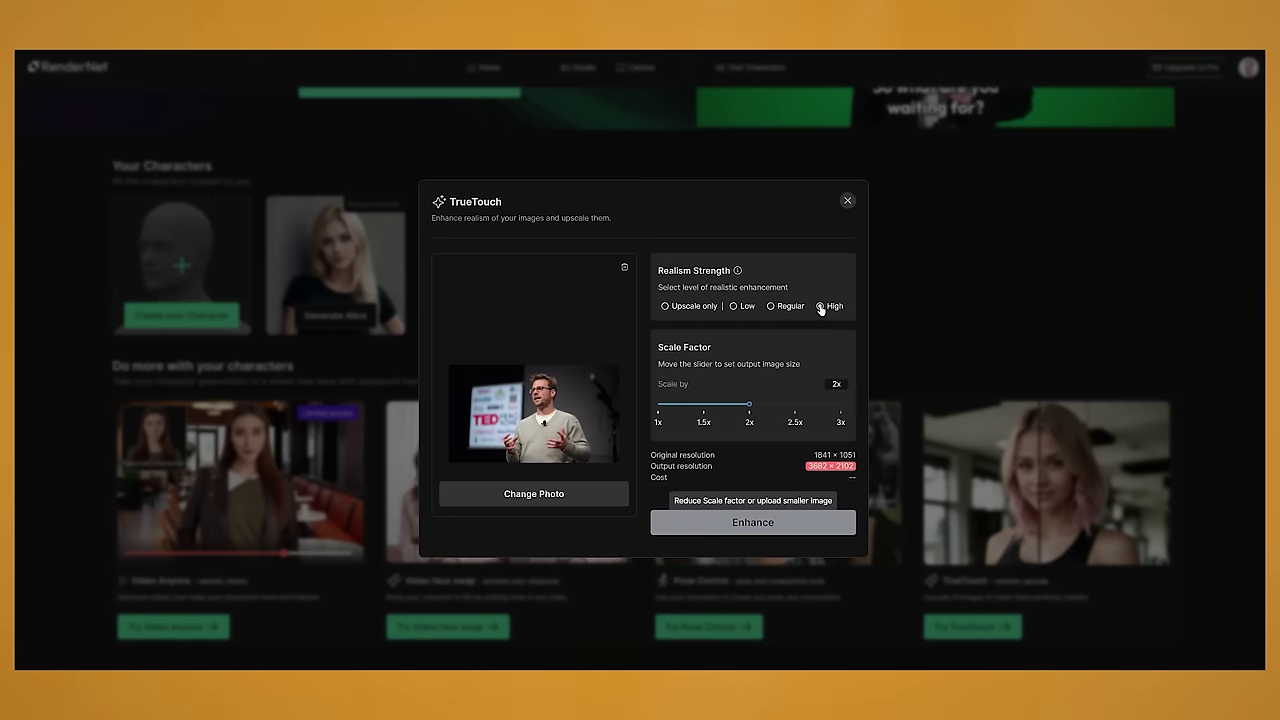
click(820, 306)
drag(749, 404, 703, 404)
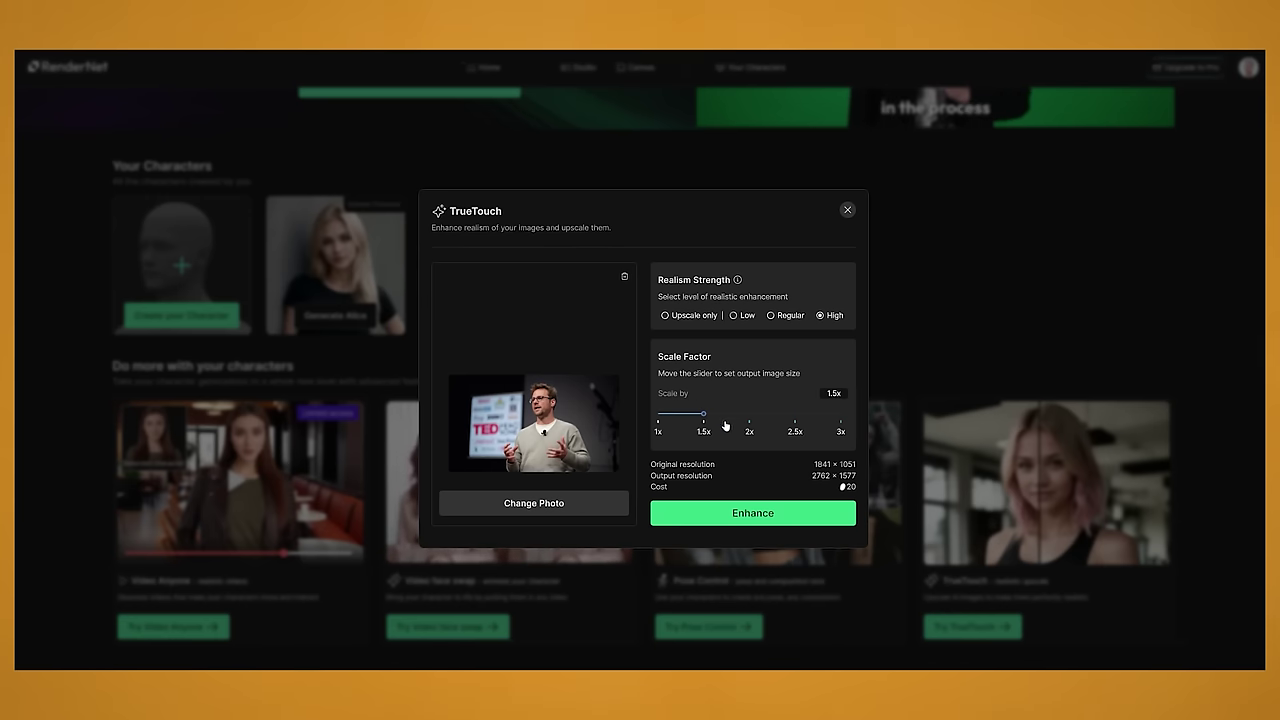
click(758, 514)
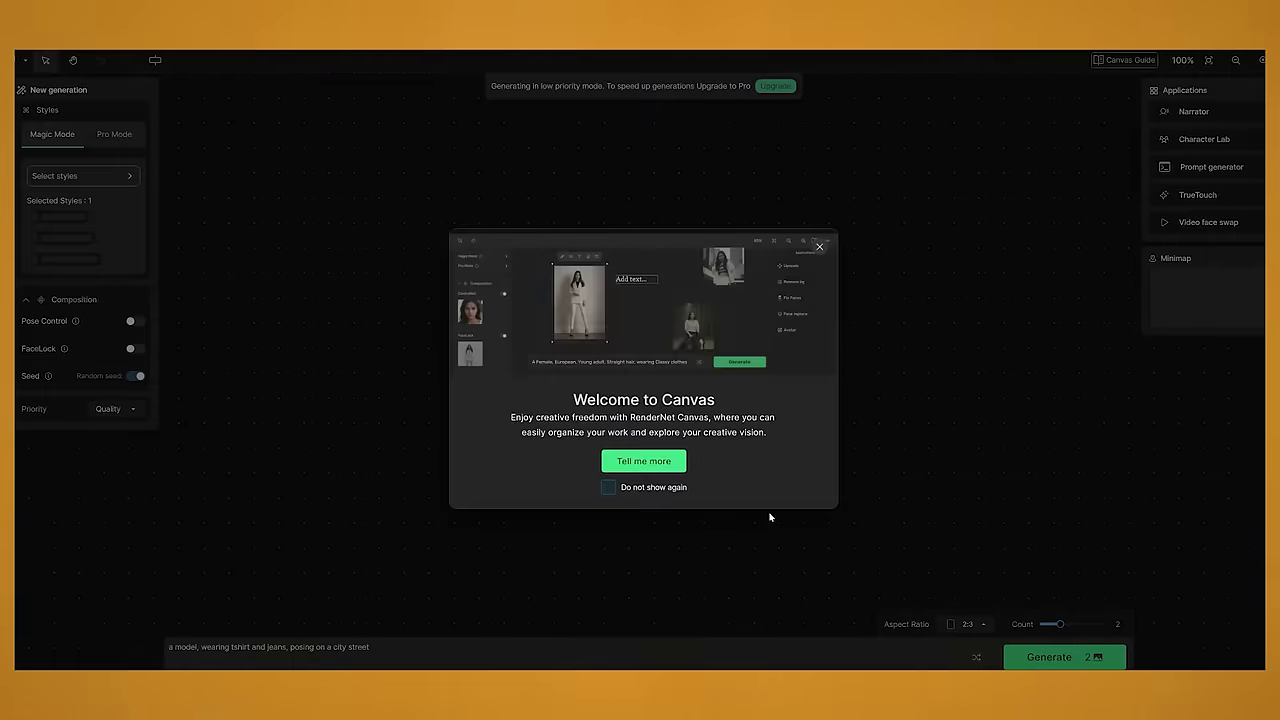
click(767, 517)
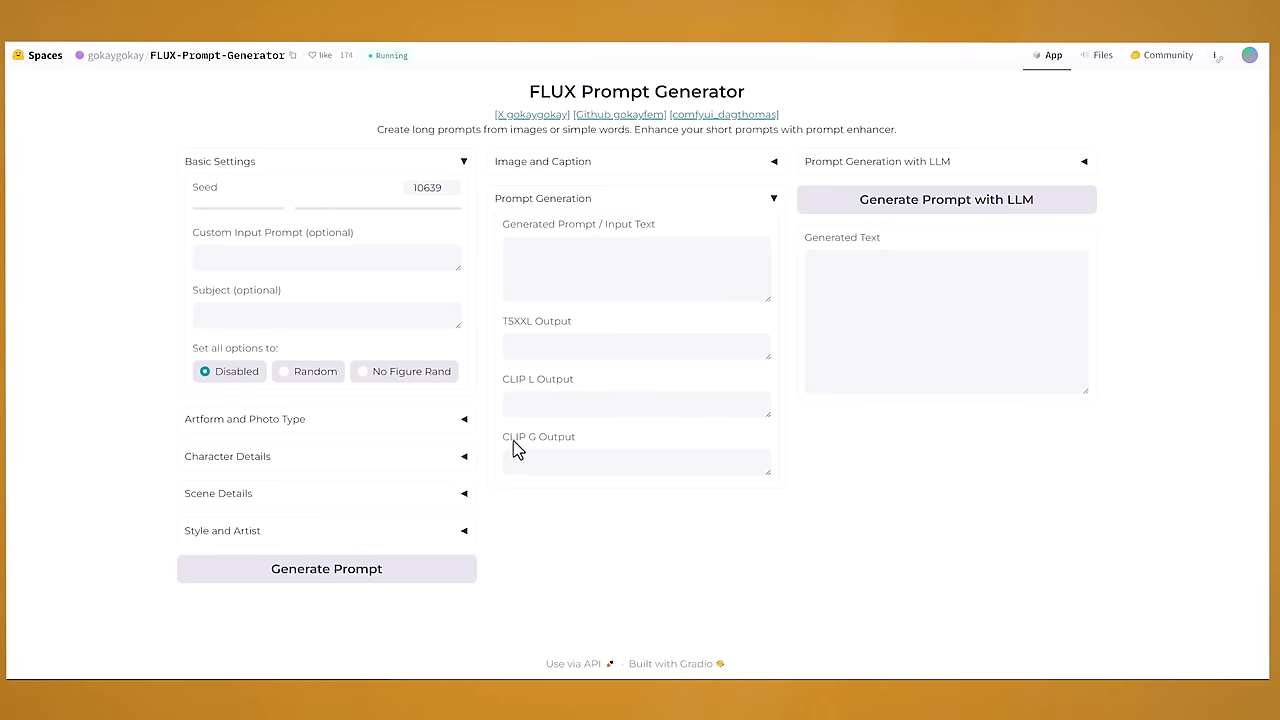
- Paste the short conference scene description into the Custom Input Prompt and Subject fields
click(335, 260)
text(a man speaking on stage at a tech conference)
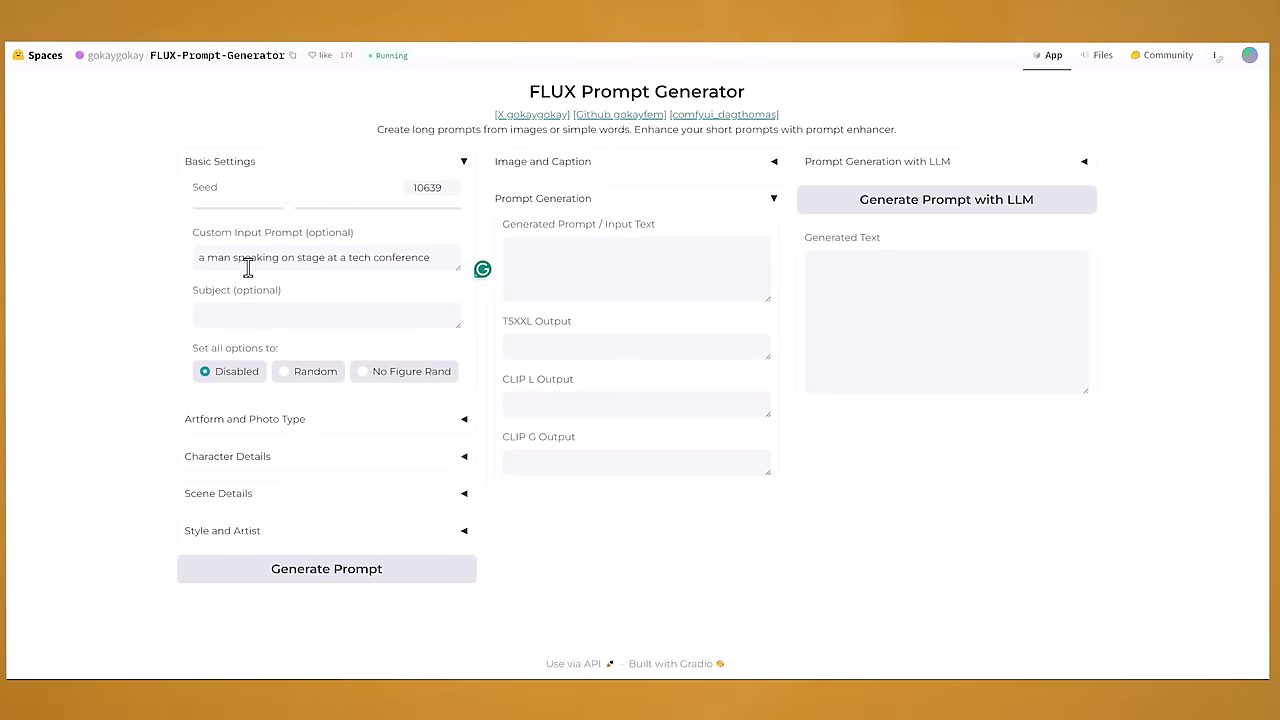
right_click(326, 317)
click(363, 440)
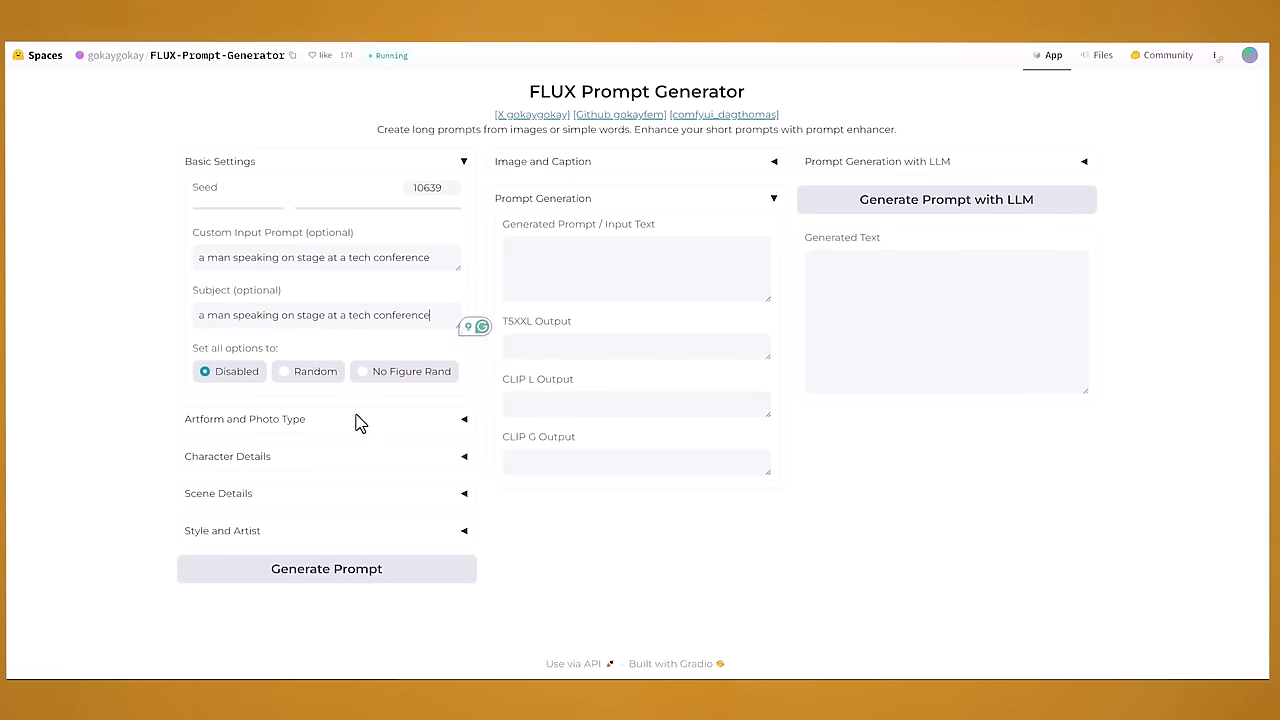
- Expand the Artform and Photo Type options and browse their choices
click(466, 424)
scroll(458, 483, down, 1)
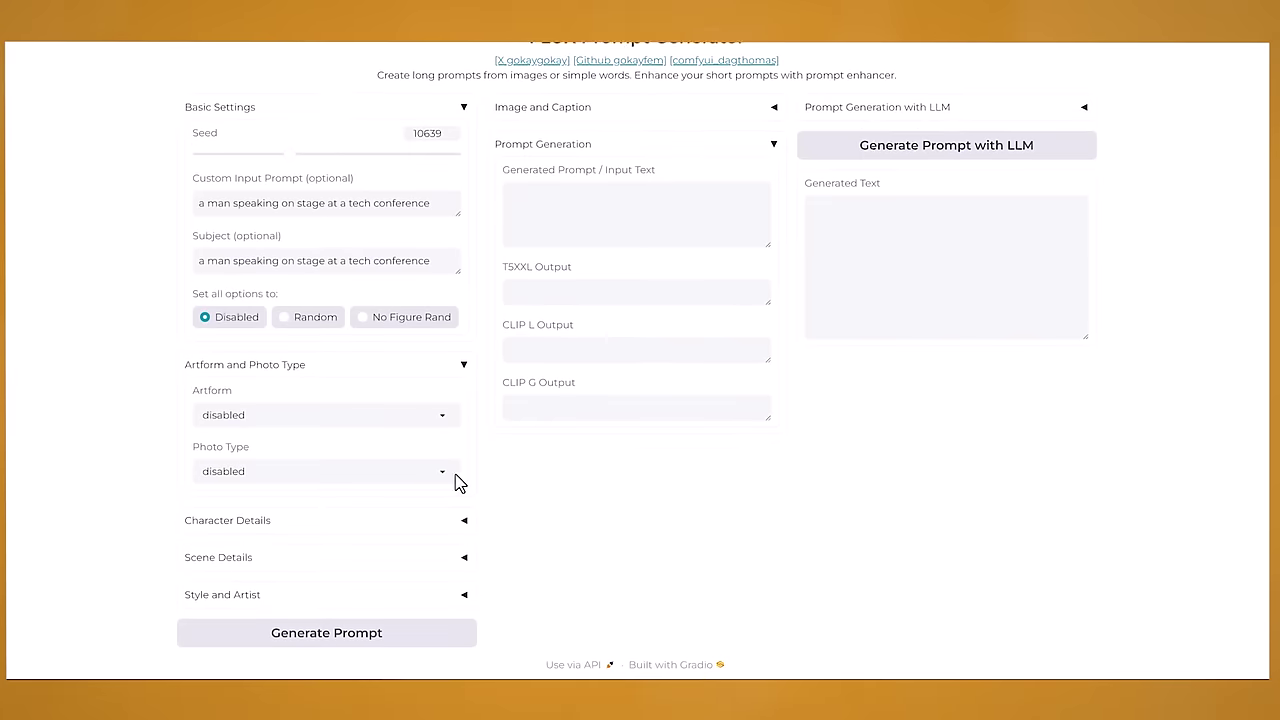
click(443, 413)
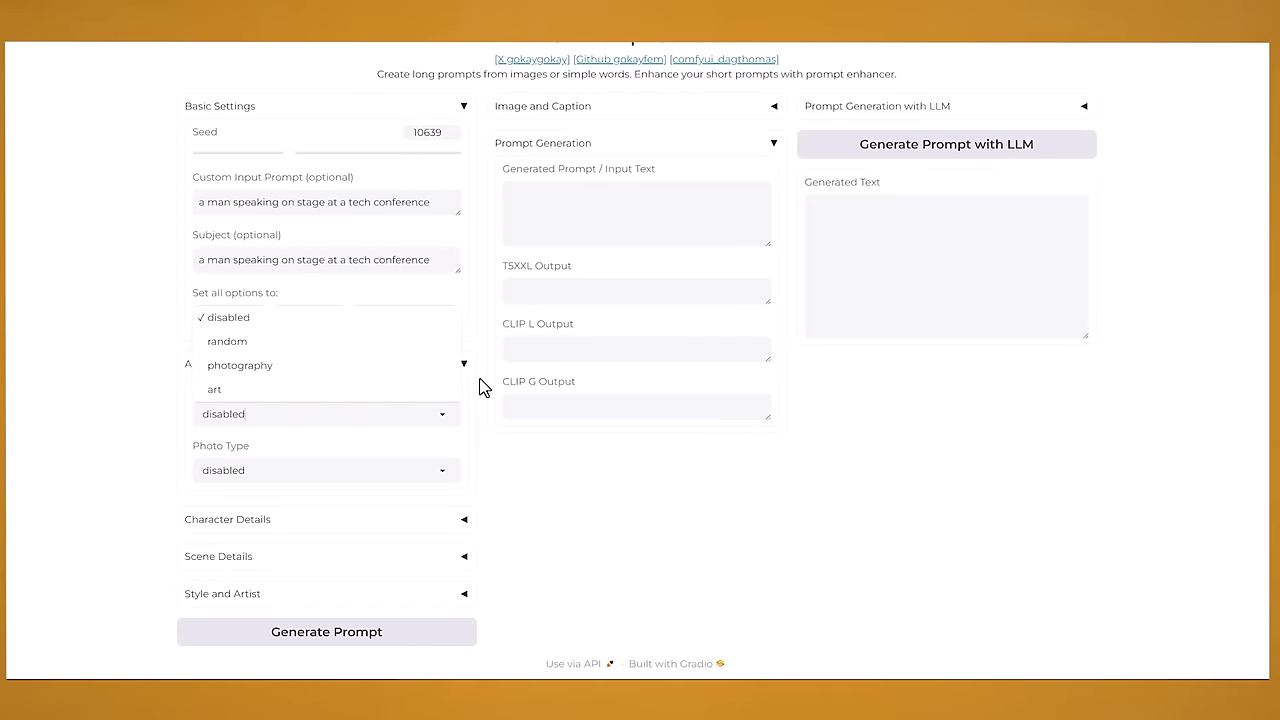
scroll(570, 484, up, 1)
click(443, 525)
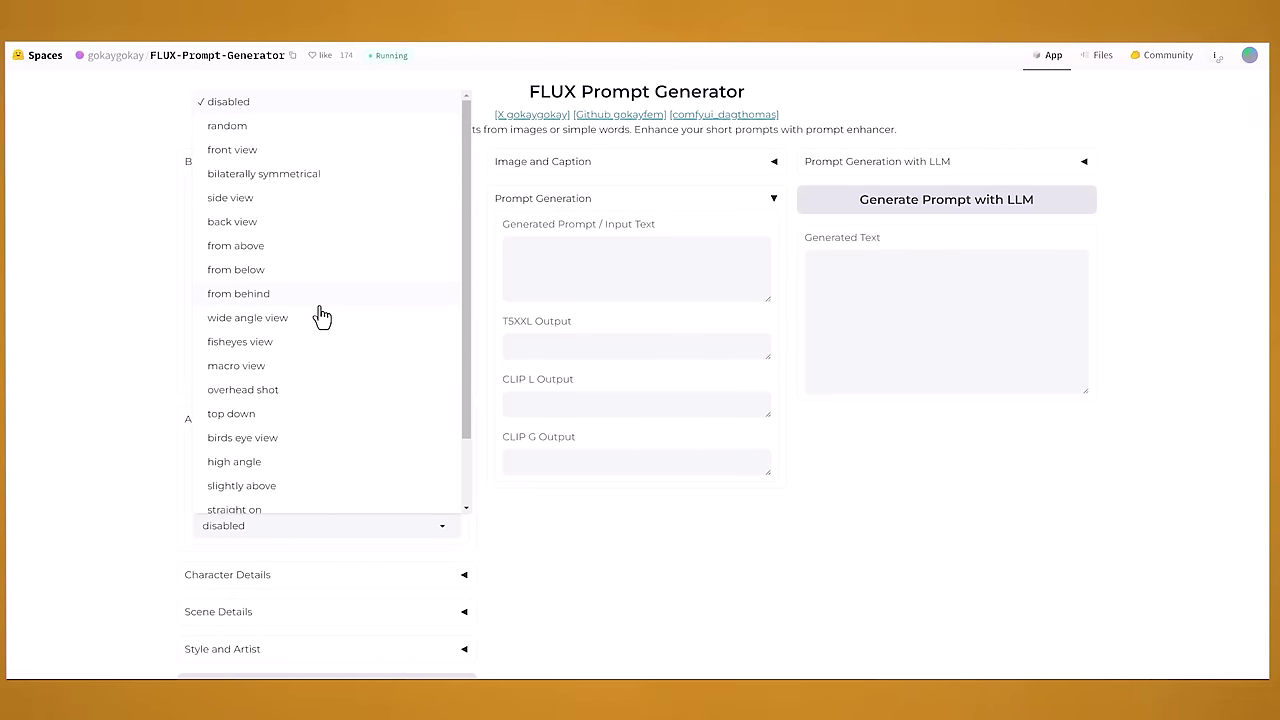
scroll(471, 529, down, 1)
- Expand the Character Details, Scene Details, and Style and Artist option groups
click(466, 526)
scroll(510, 498, down, 2)
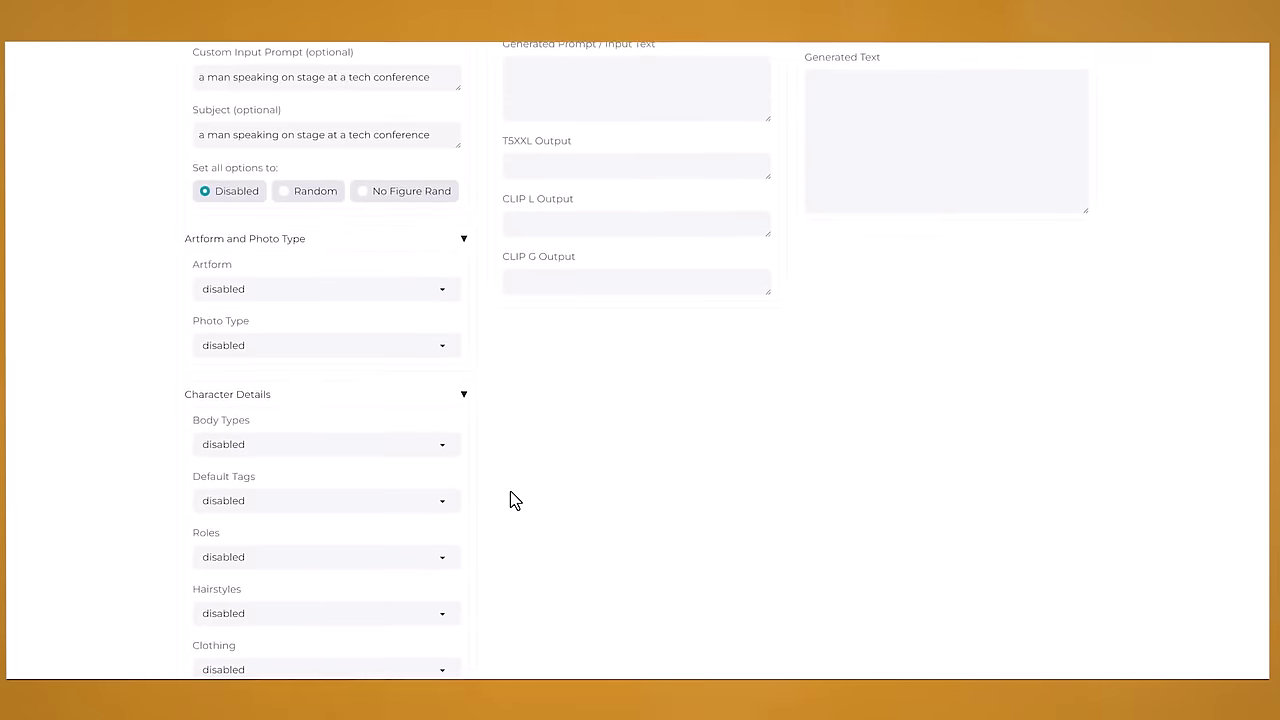
scroll(512, 500, down, 2)
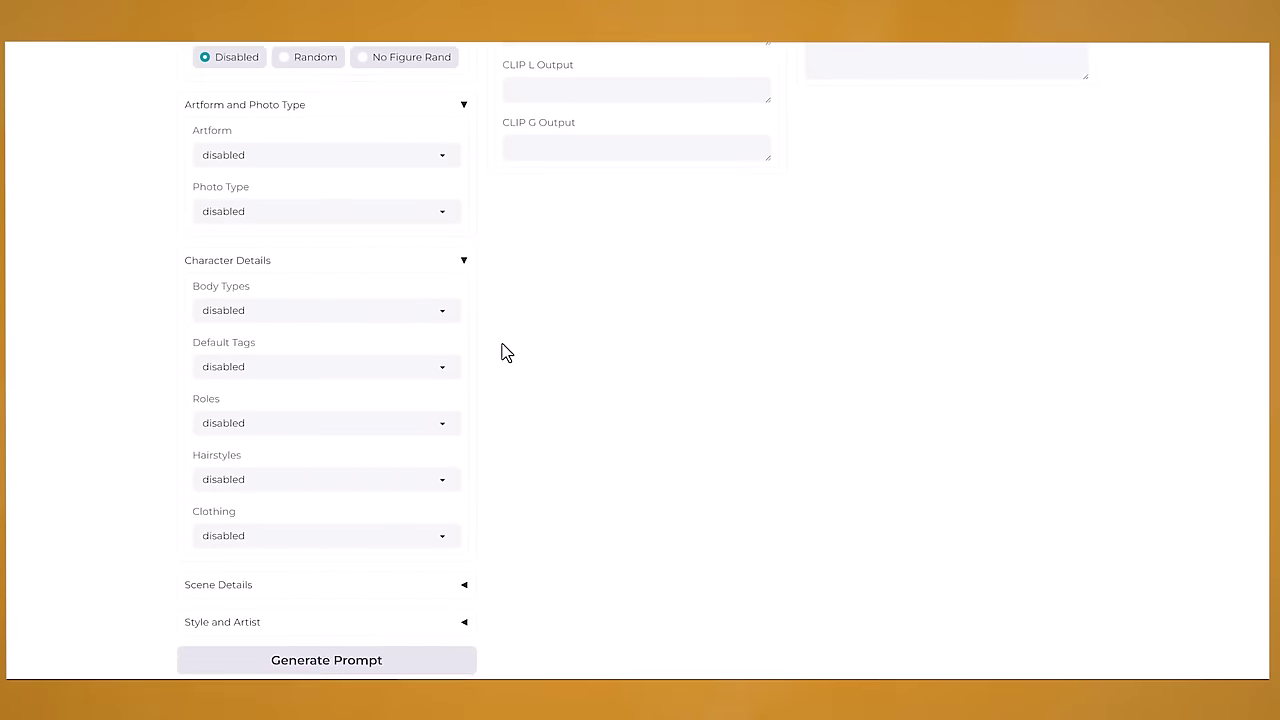
scroll(505, 352, down, 1)
click(456, 560)
scroll(533, 541, down, 3)
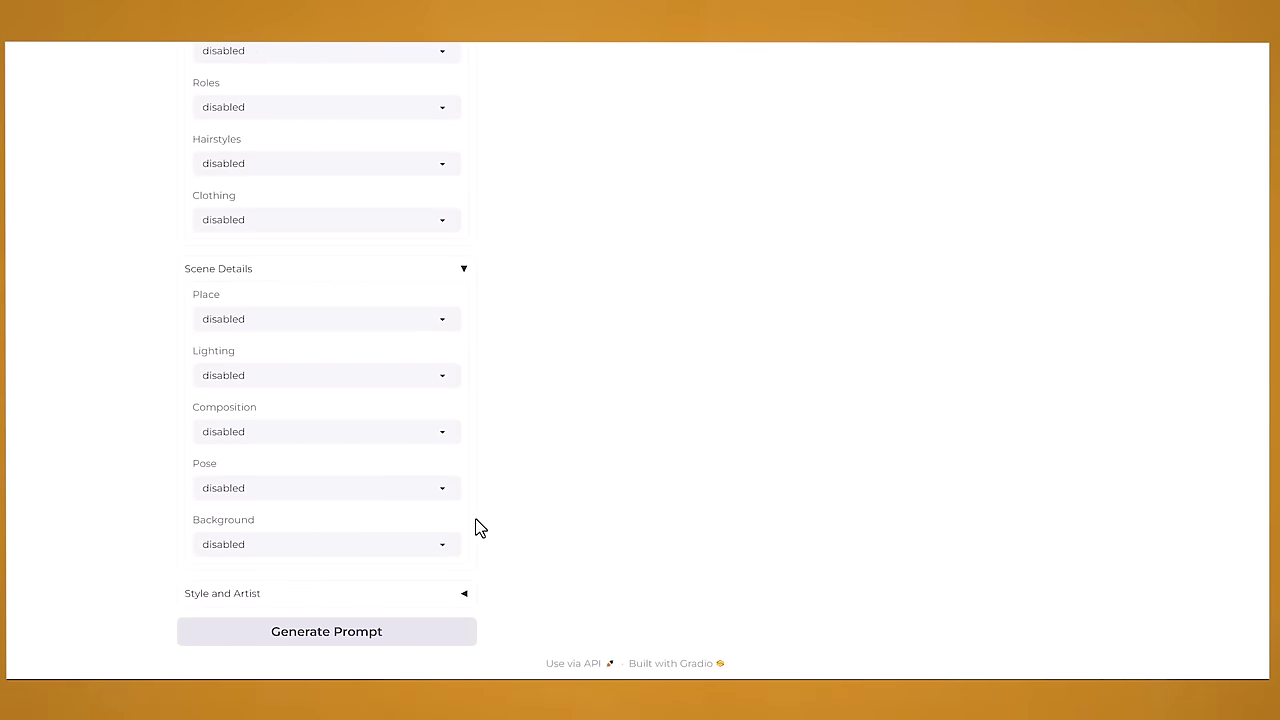
click(461, 598)
scroll(249, 297, down, 3)
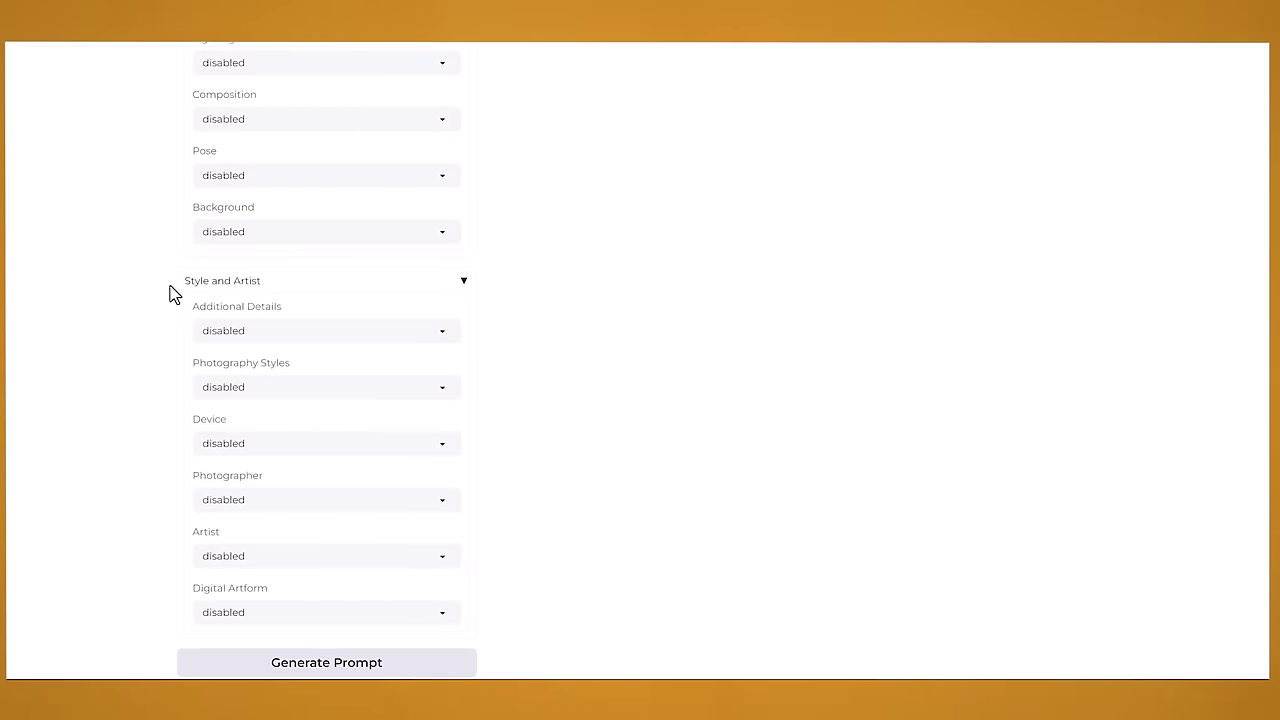
- View the Additional Details and Photography Styles choices, leaving both disabled
click(443, 333)
click(443, 333)
click(443, 333)
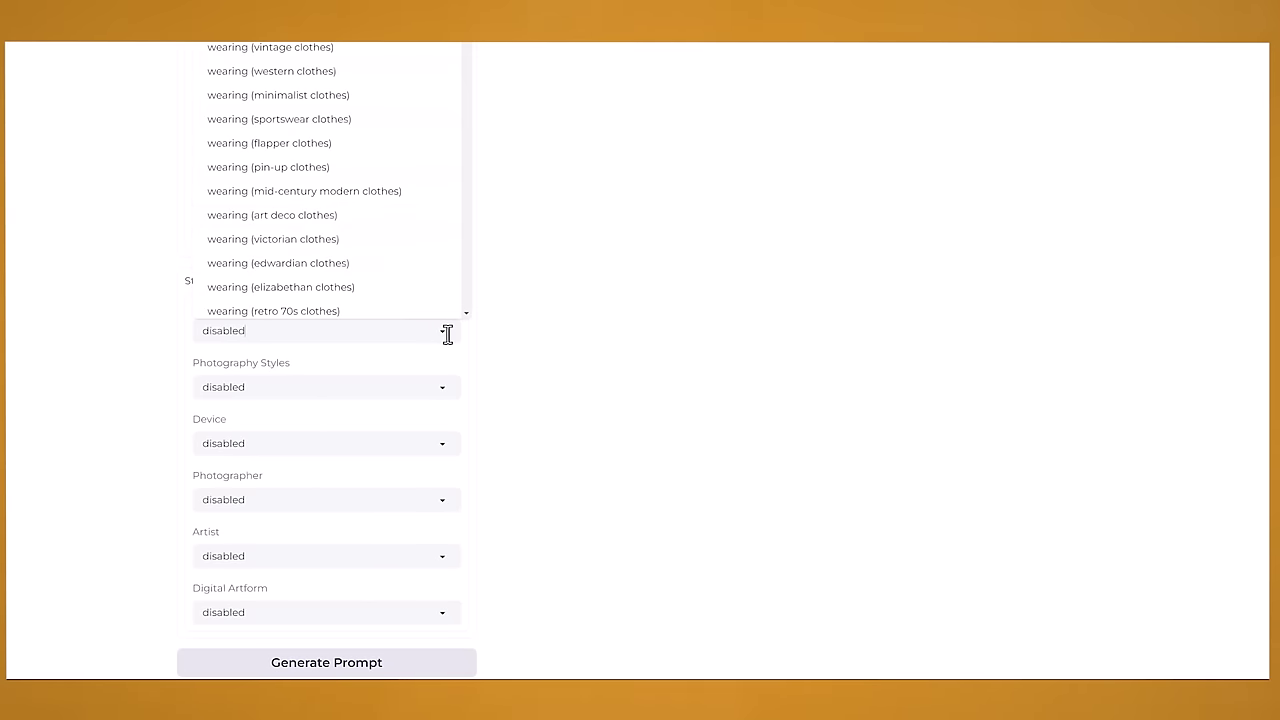
click(563, 385)
click(440, 385)
click(490, 453)
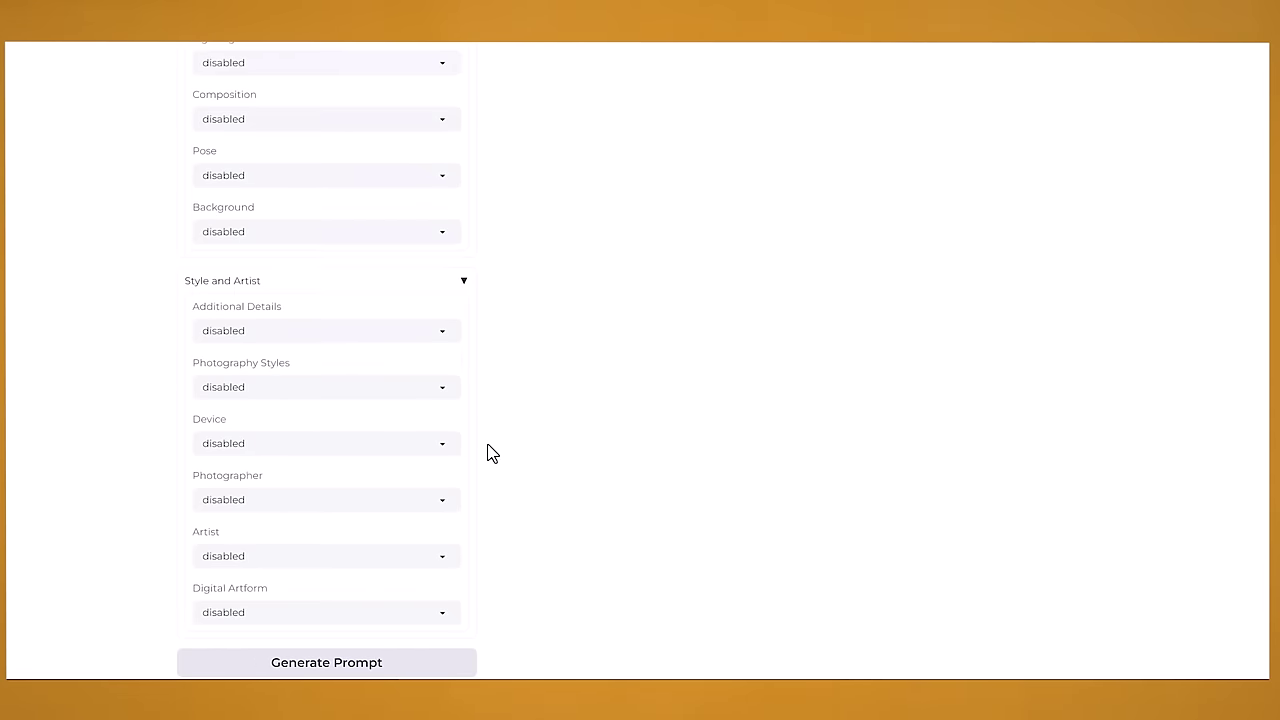
scroll(528, 525, down, 2)
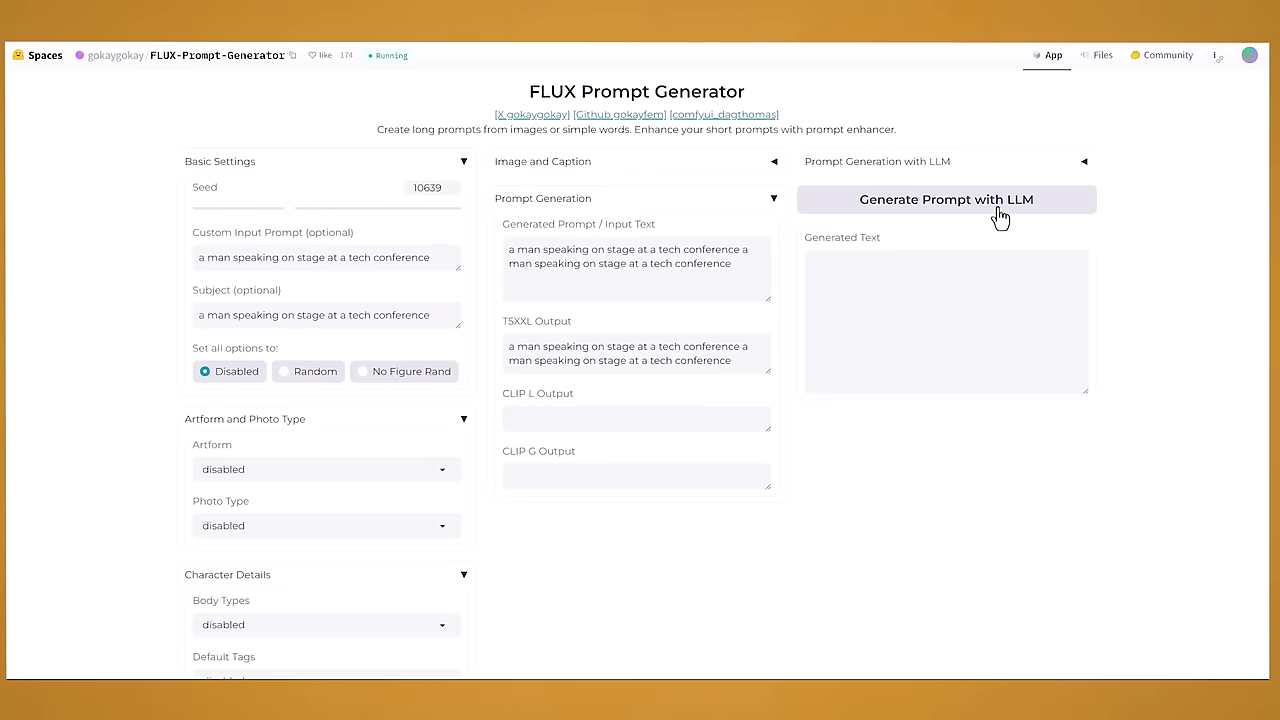
- Generate a detailed LLM prompt and enlarge the Generated Text box to read it
click(1062, 217)
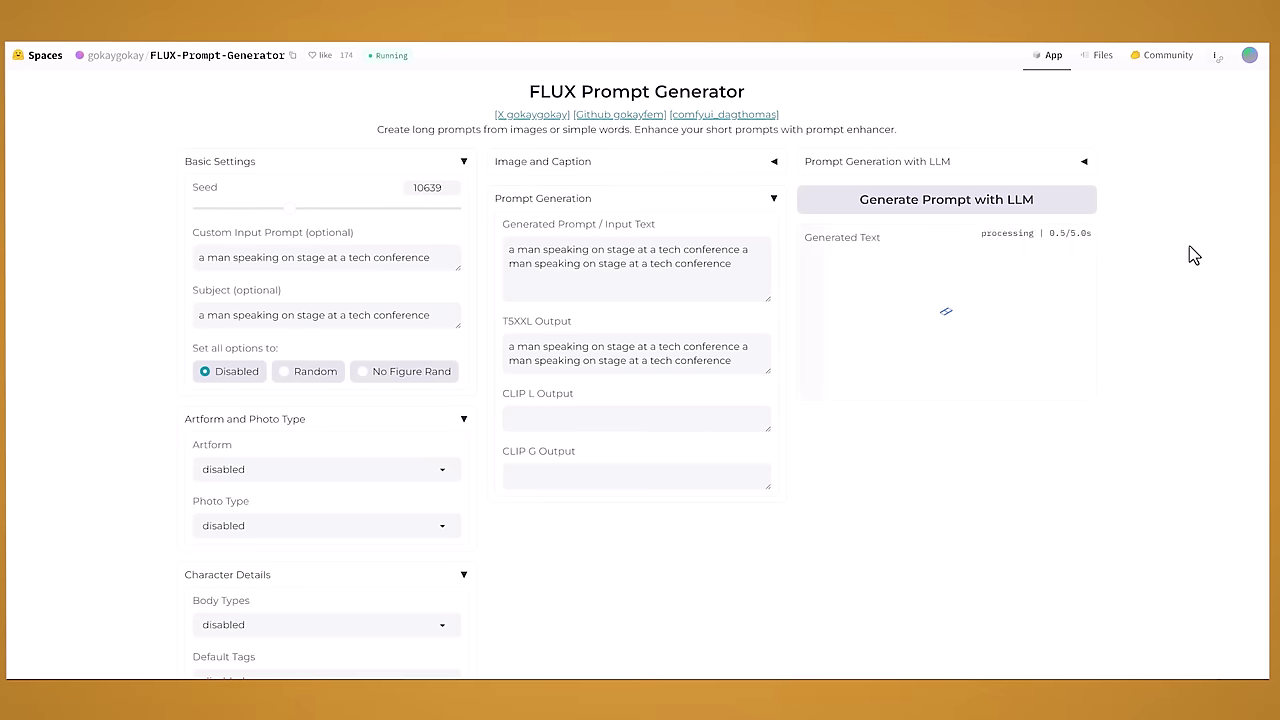
drag(1086, 524, 1087, 642)
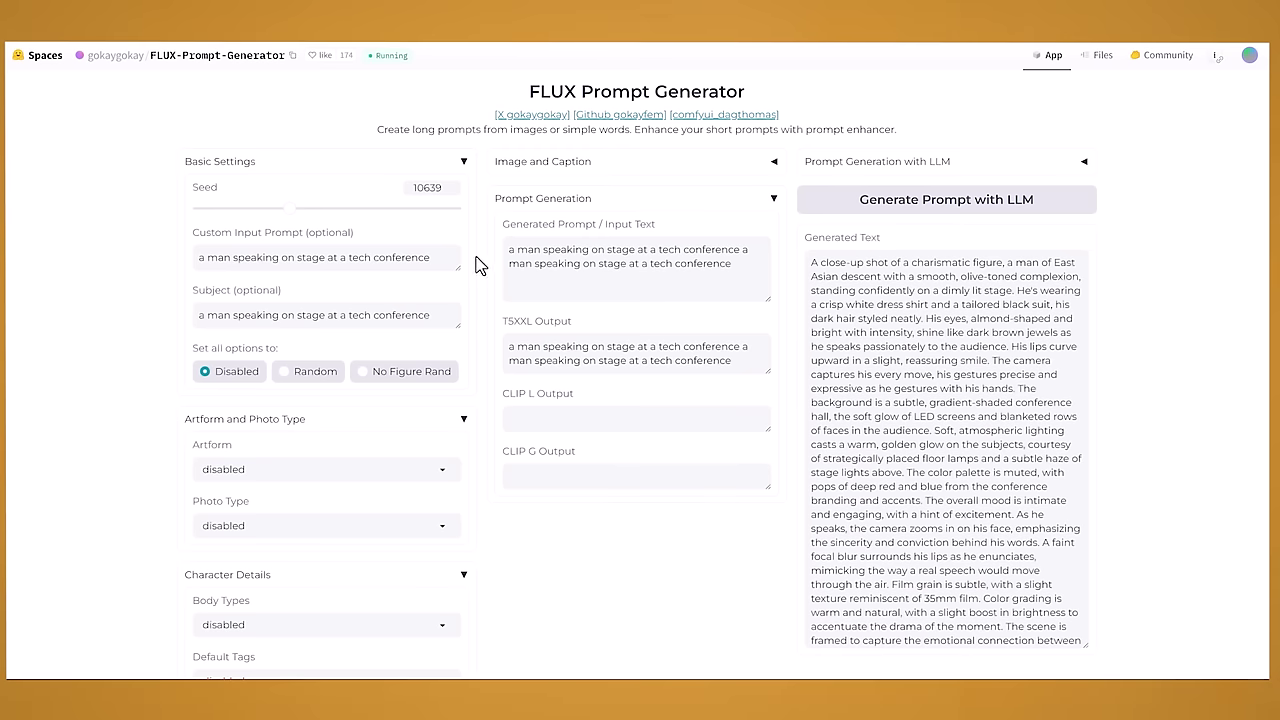
click(690, 161)
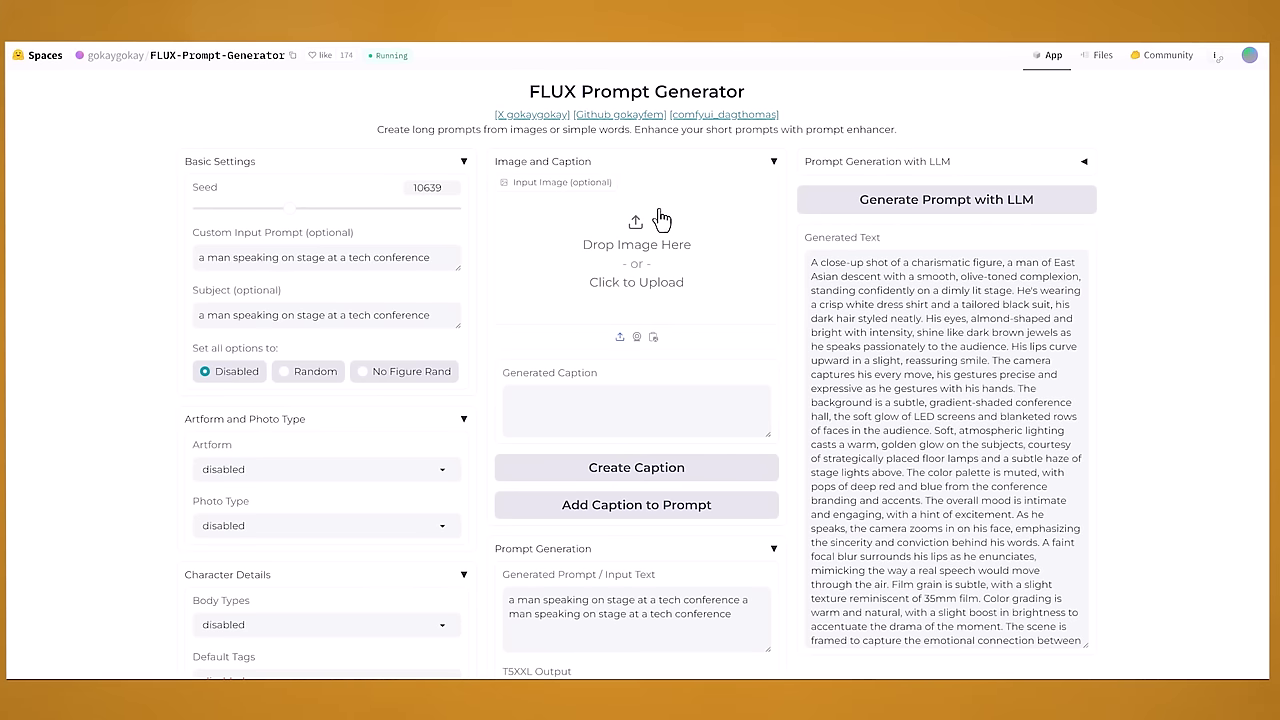
- Copy the entire generated prompt and paste it into the FLUX.1-dev prompt field
triple_click(917, 370)
scroll(976, 382, down, 2)
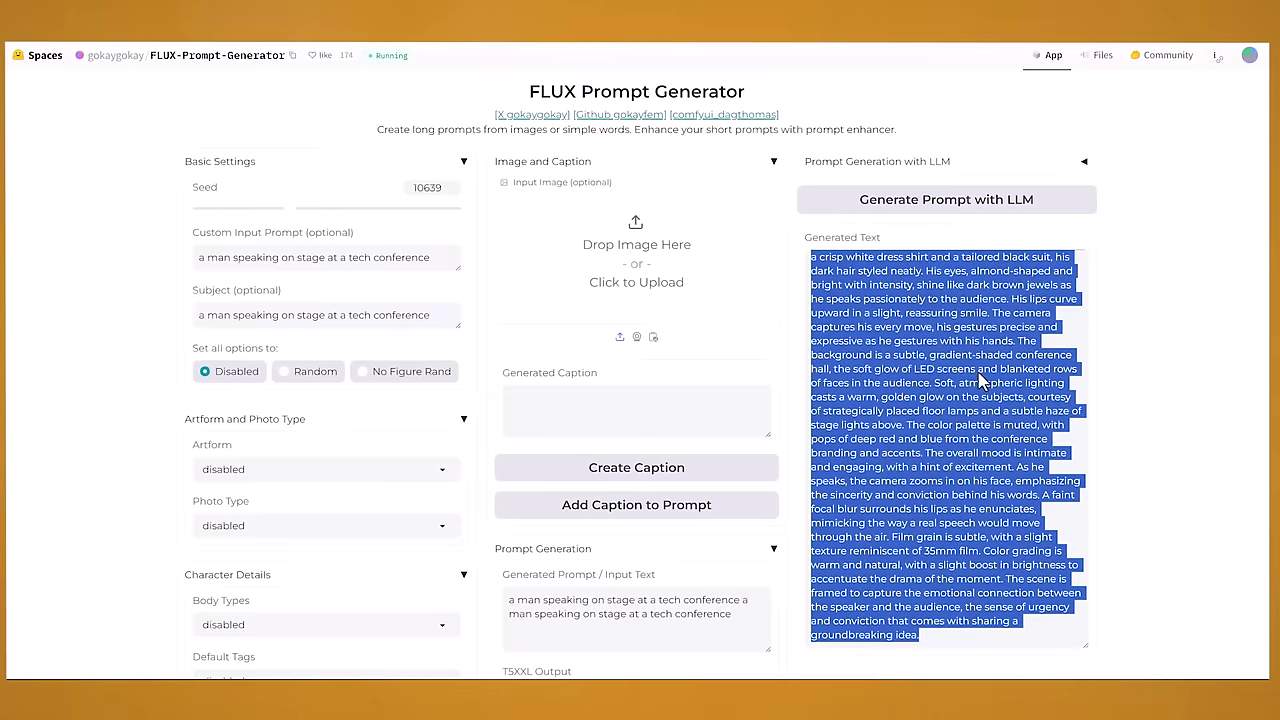
scroll(920, 408, up, 1)
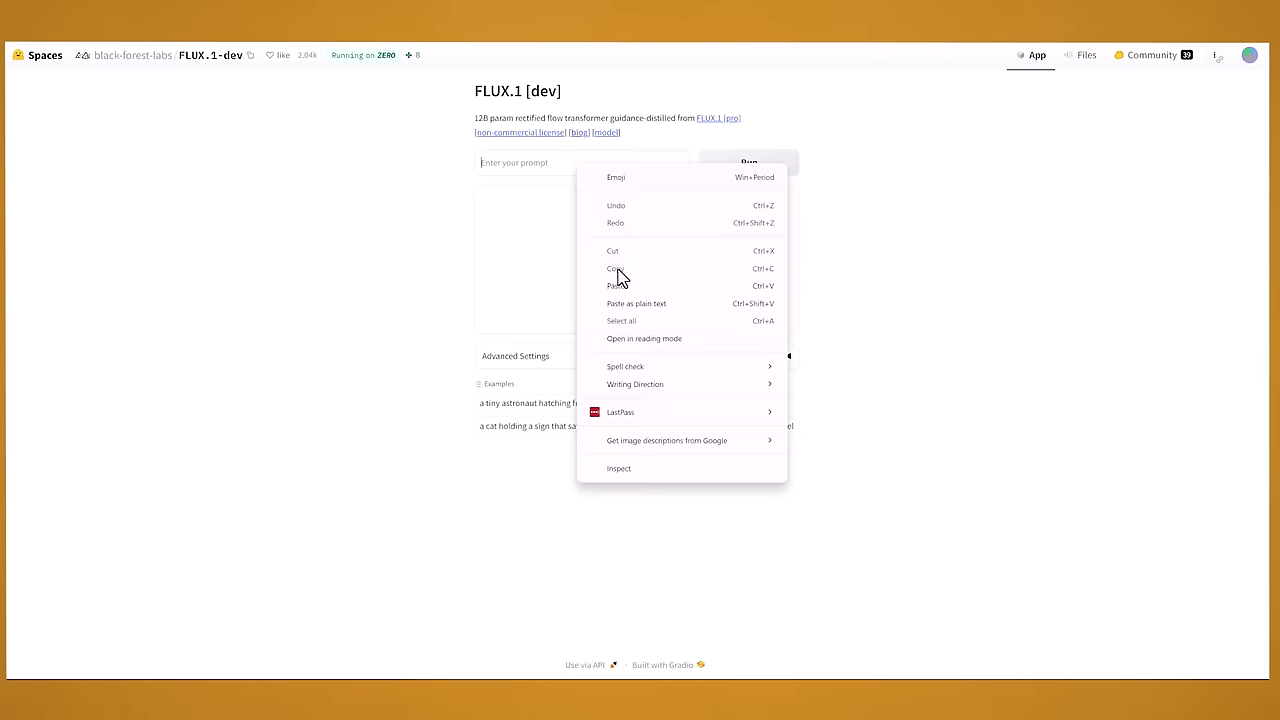
click(620, 287)
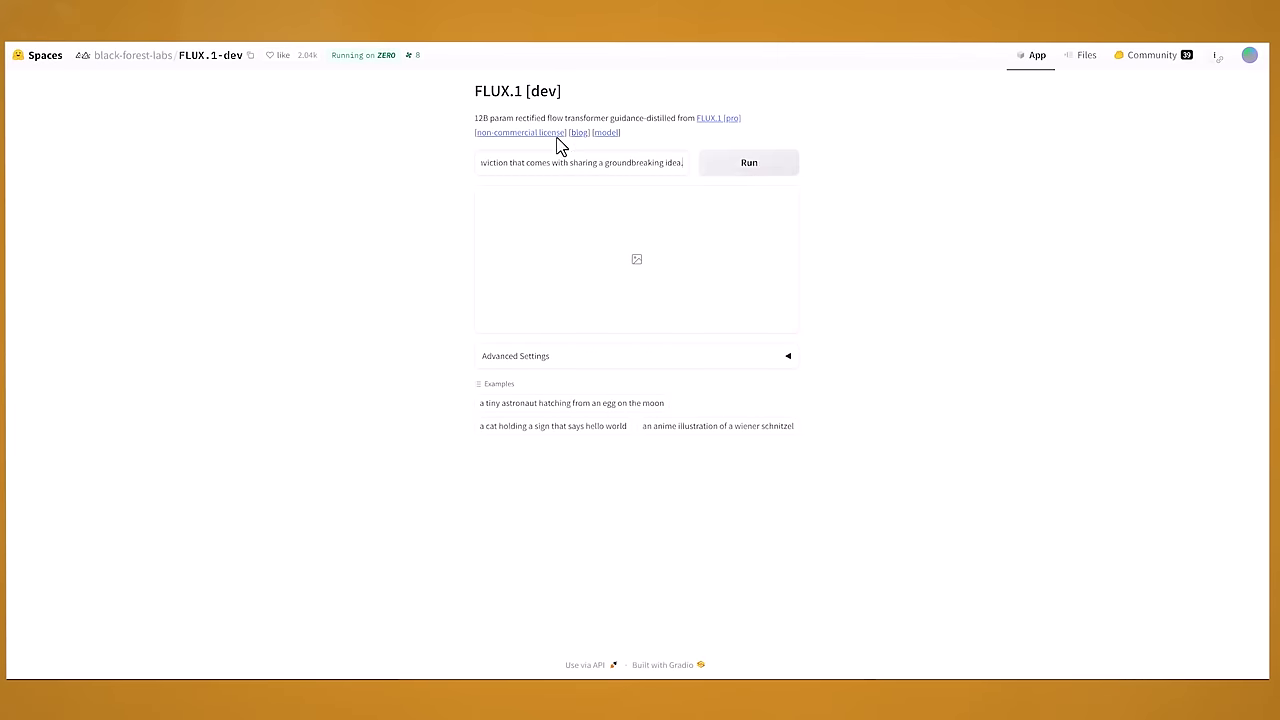
- Run FLUX.1-dev on the pasted prompt, then upload the speaker photo to Generative Fill
click(764, 168)
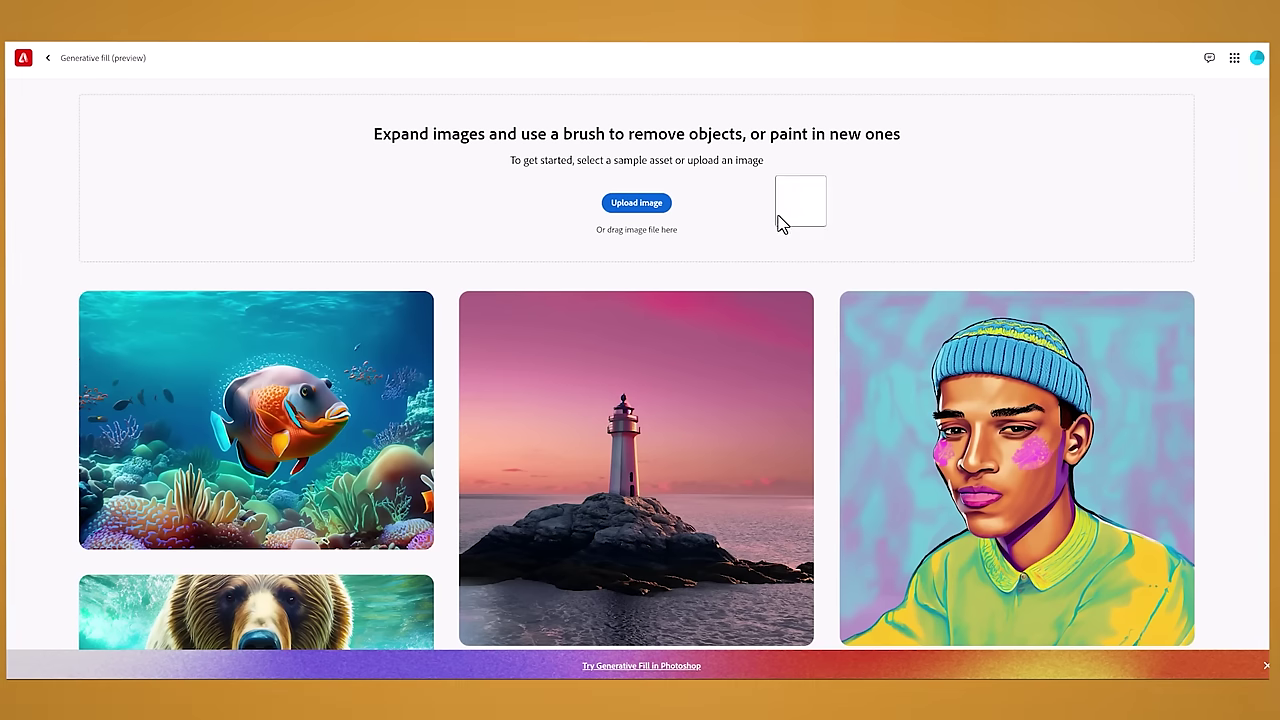
drag(780, 222, 717, 220)
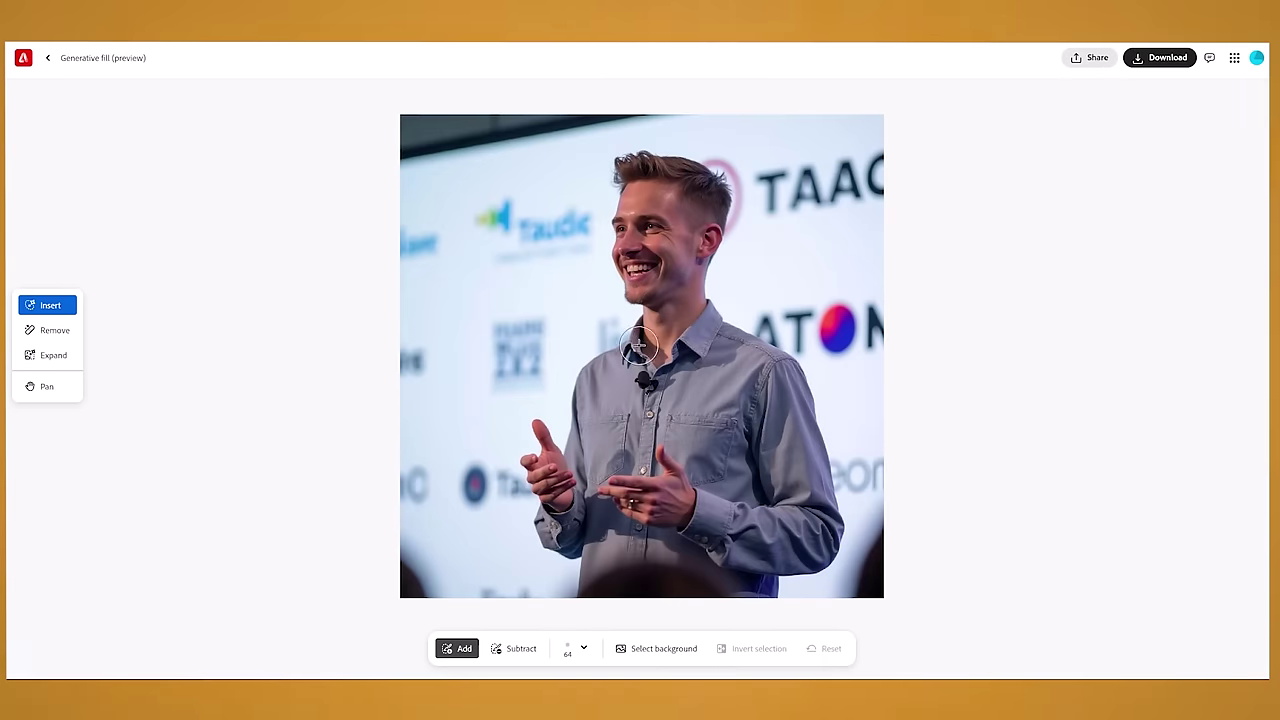
- Expand the speaker photo to a Widescreen (16:9) frame and generate the fill
click(54, 356)
drag(985, 354, 1069, 350)
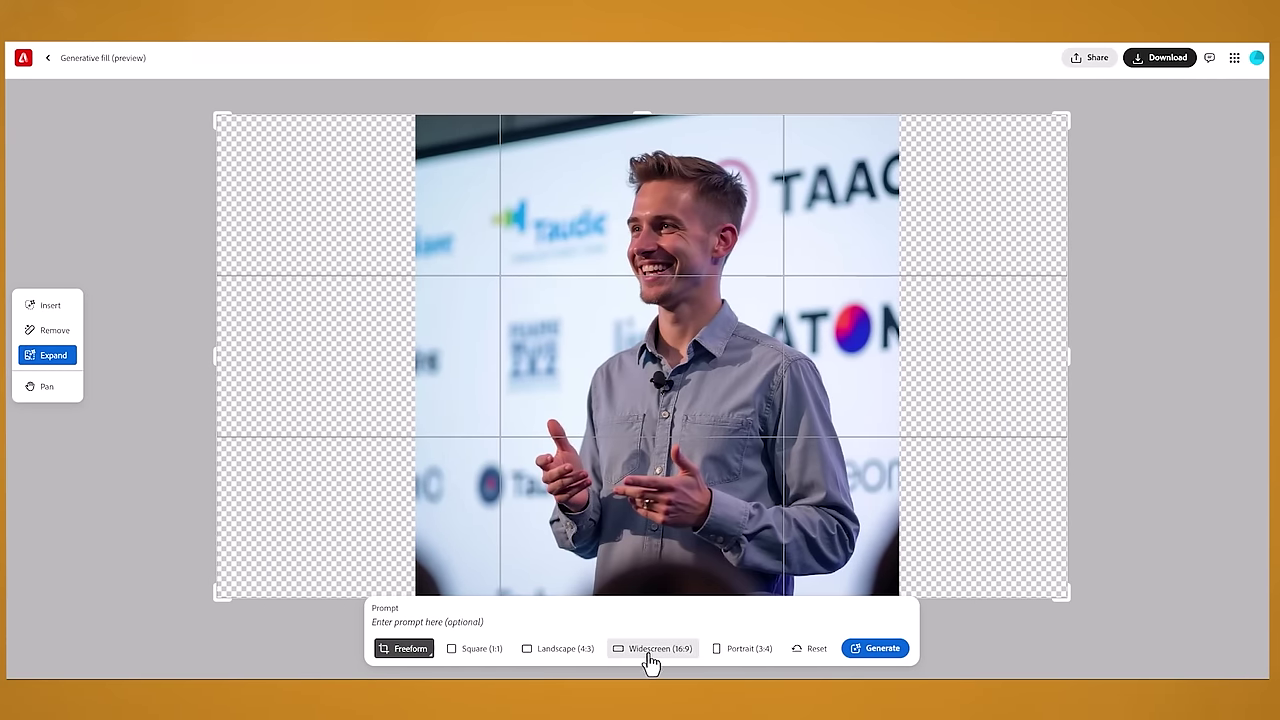
click(660, 649)
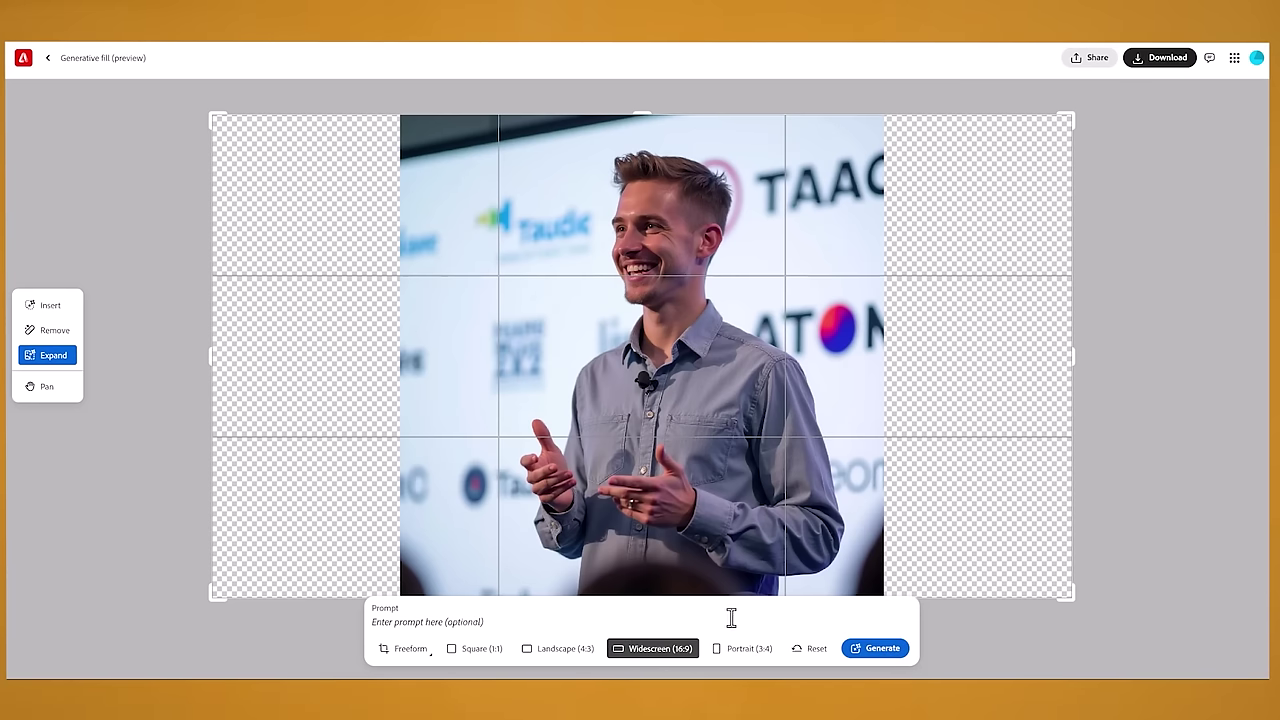
click(880, 650)
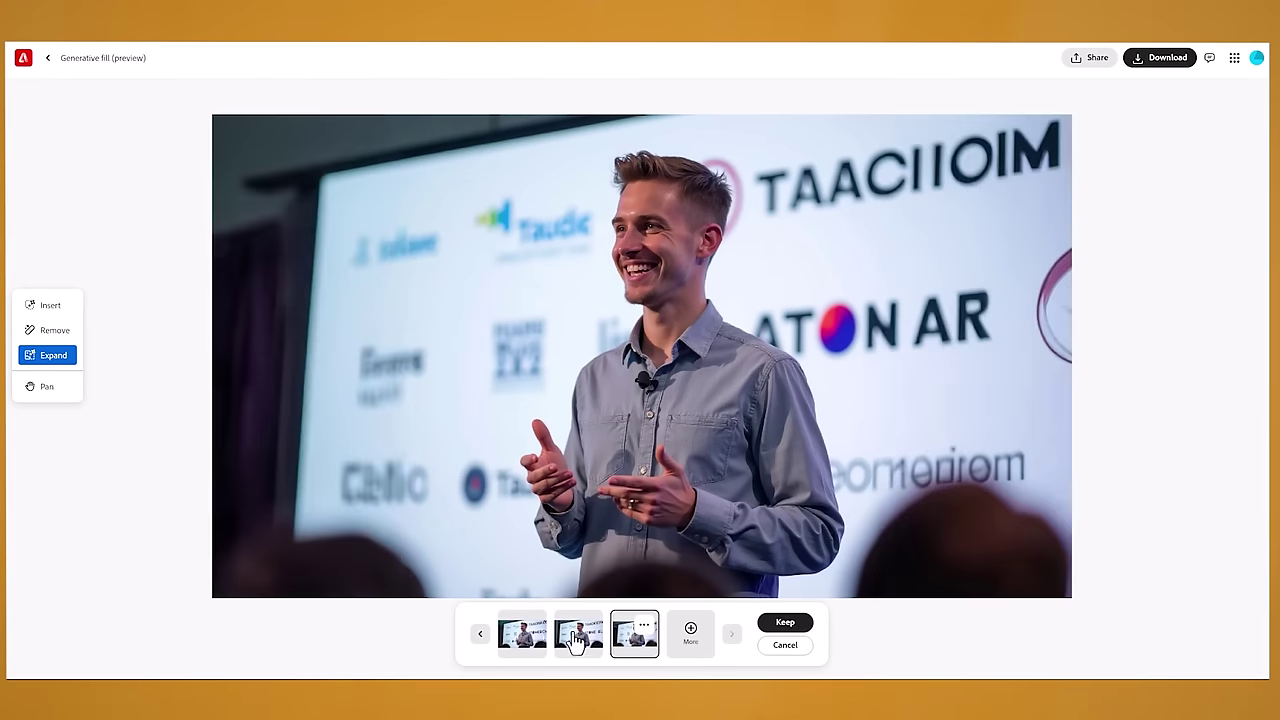
- Compare the generated variations and settle on the third one
click(520, 645)
click(580, 645)
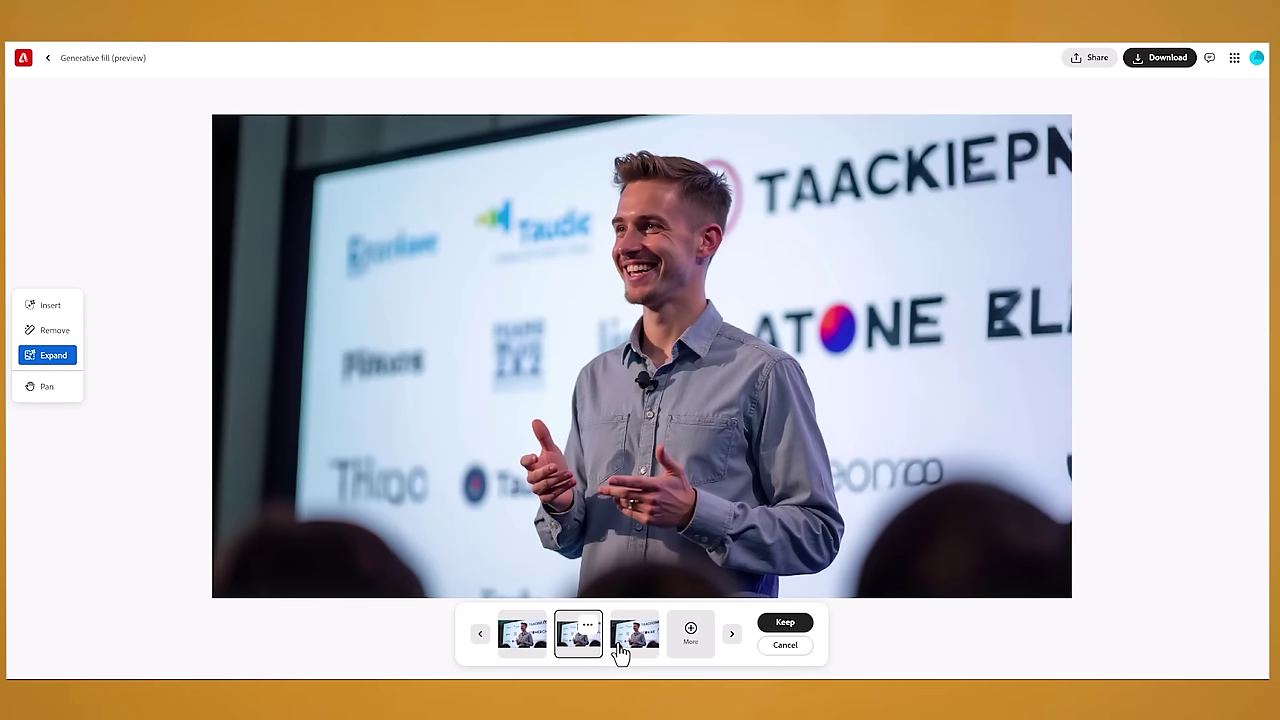
click(620, 645)
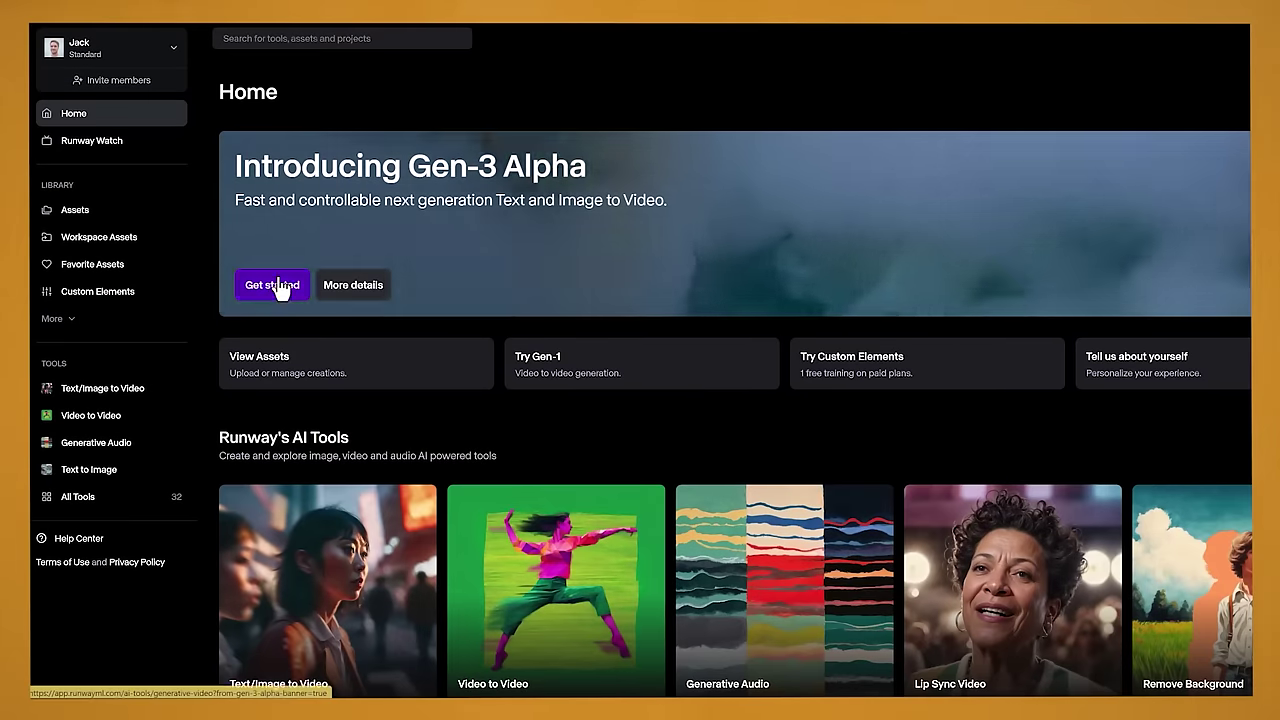
- Start a new Gen-3 Alpha video generation from the Runway home page
click(272, 285)
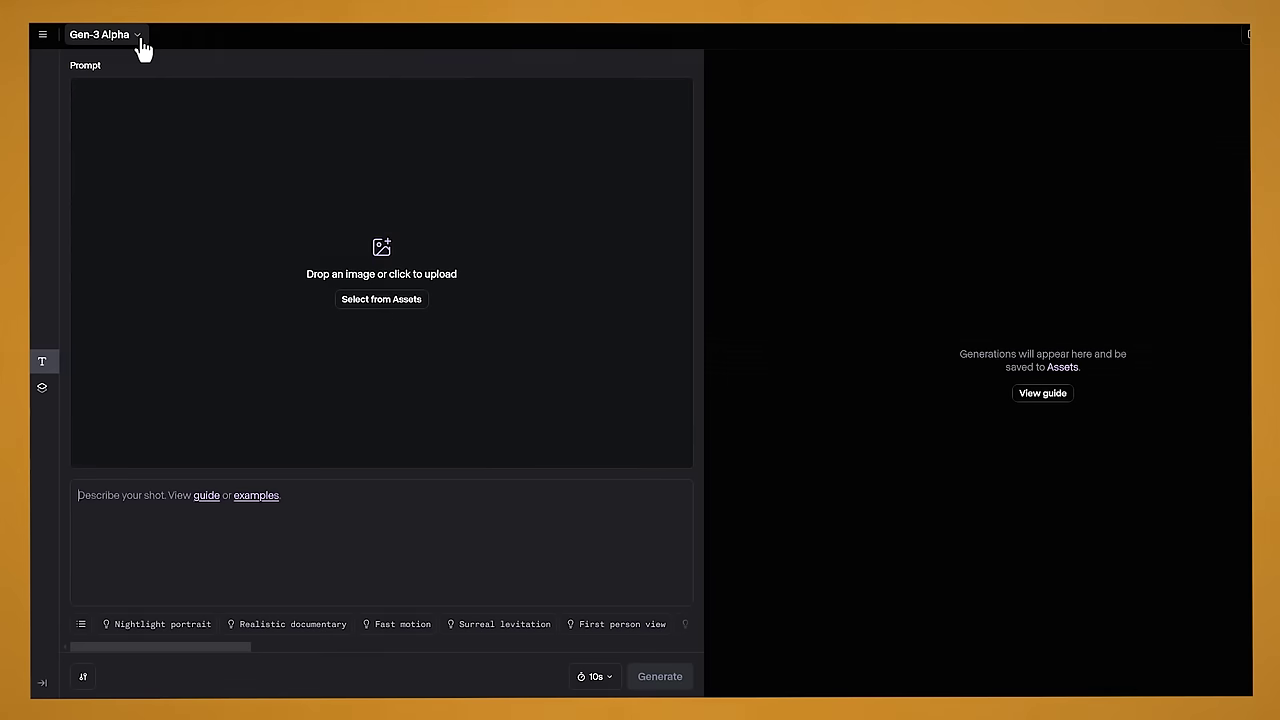
- Switch Runway to the Gen-3 Alpha Turbo model and set the clip length to 5 seconds
click(138, 35)
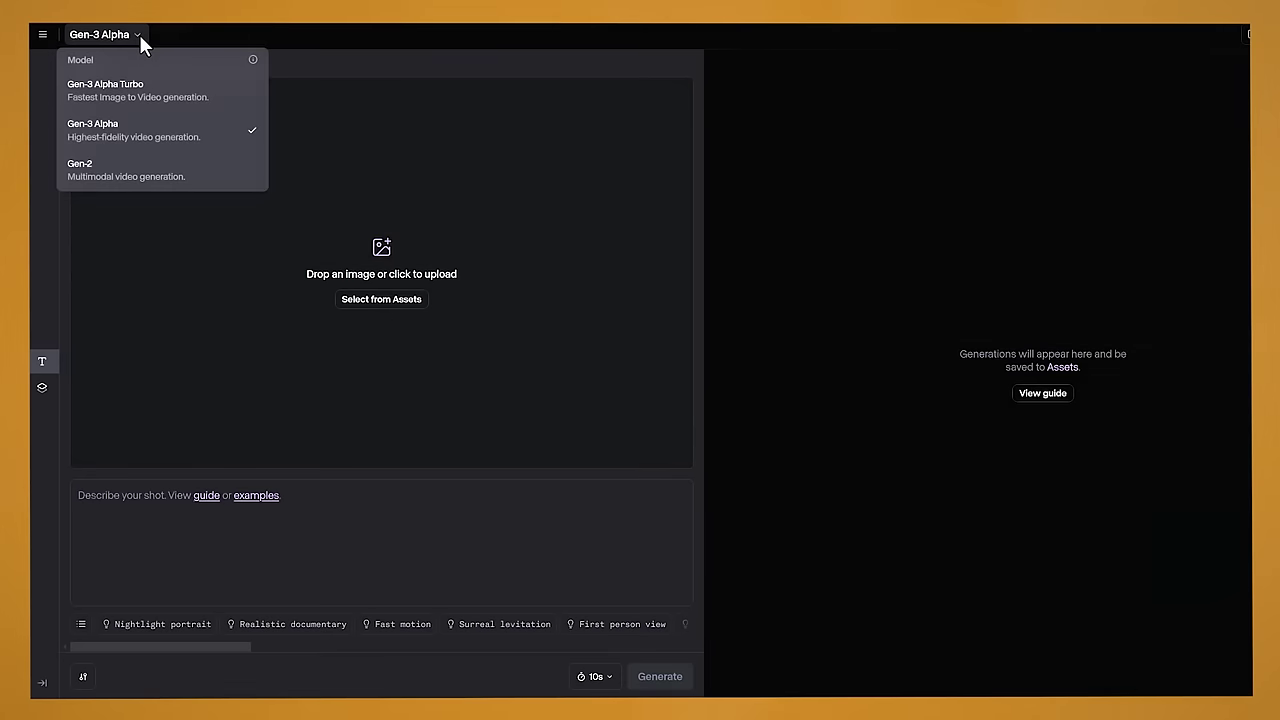
click(165, 101)
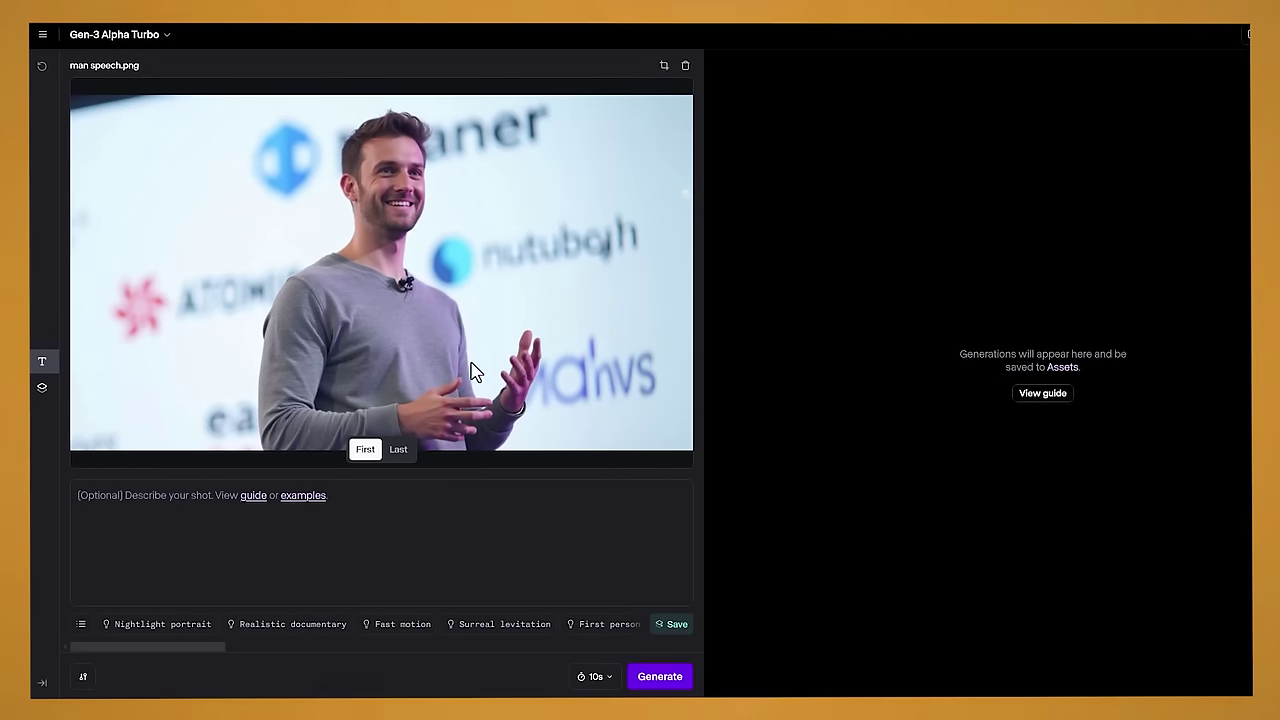
click(598, 677)
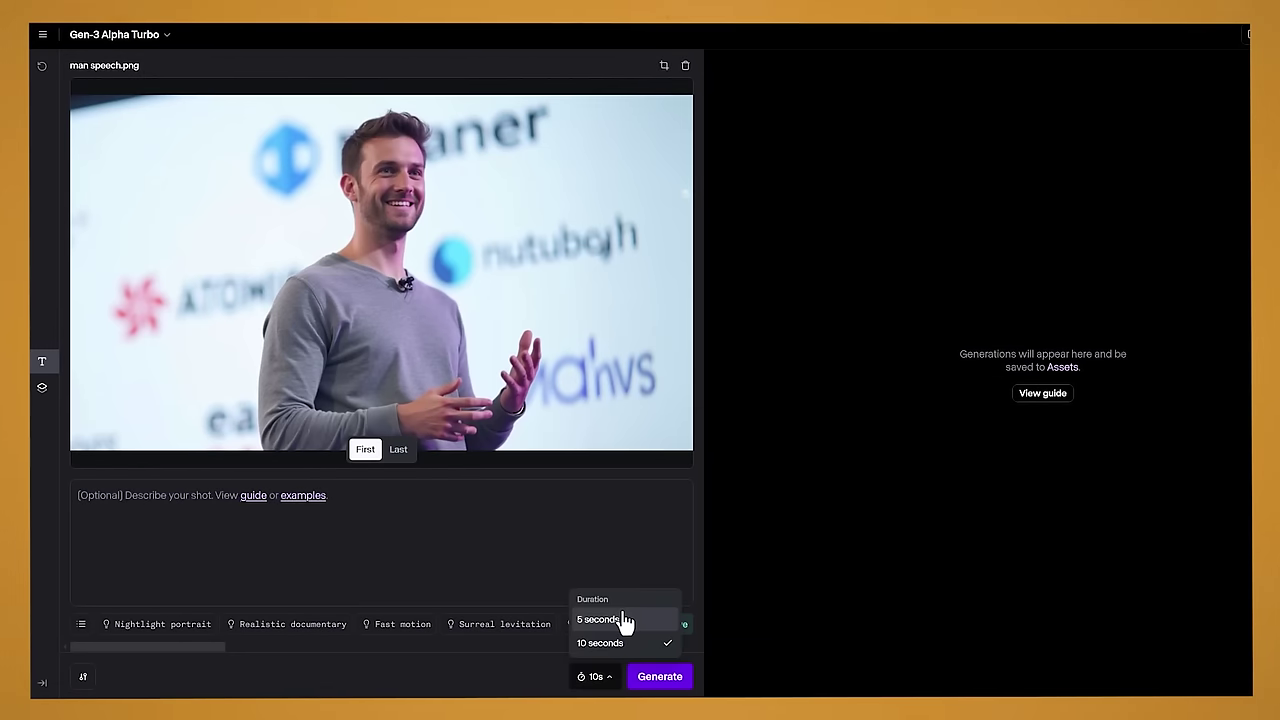
click(600, 620)
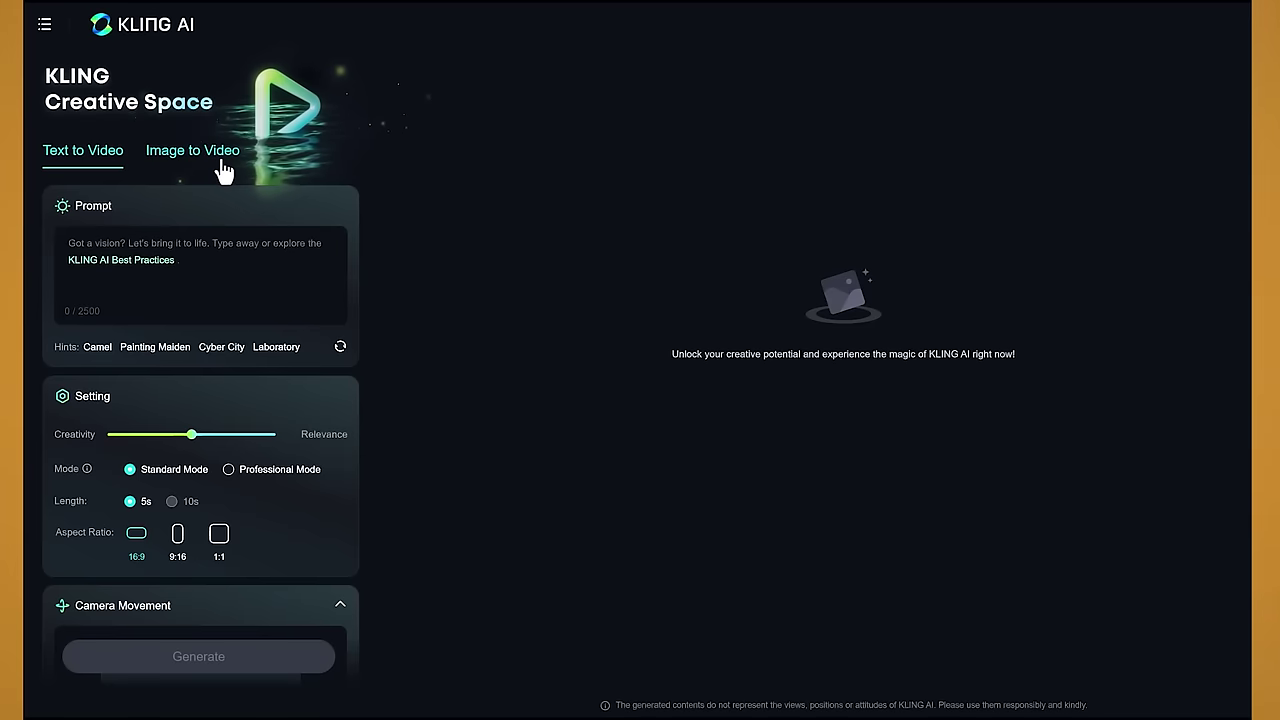
- Switch Kling AI to Image to Video and add man speech.png as the starting image
click(188, 162)
drag(371, 283, 240, 309)
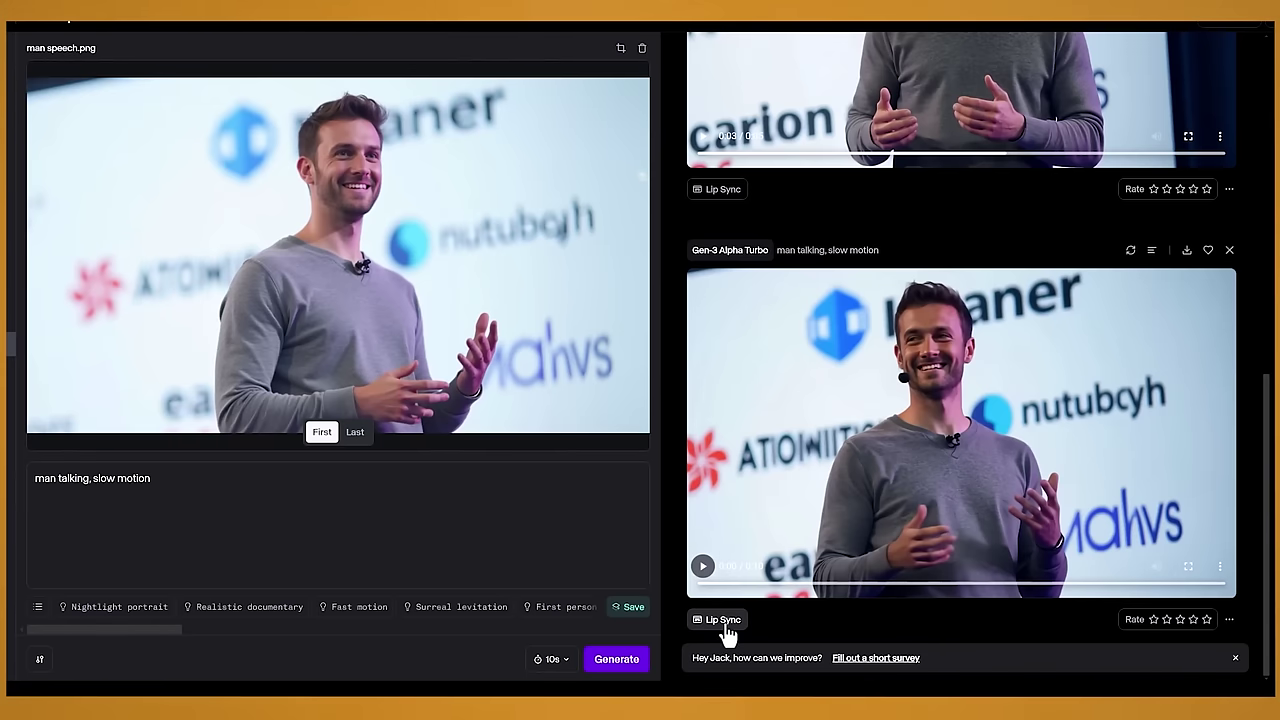
- Start Lip Sync on the generated Gen-3 Alpha Turbo speaker clip
click(722, 620)
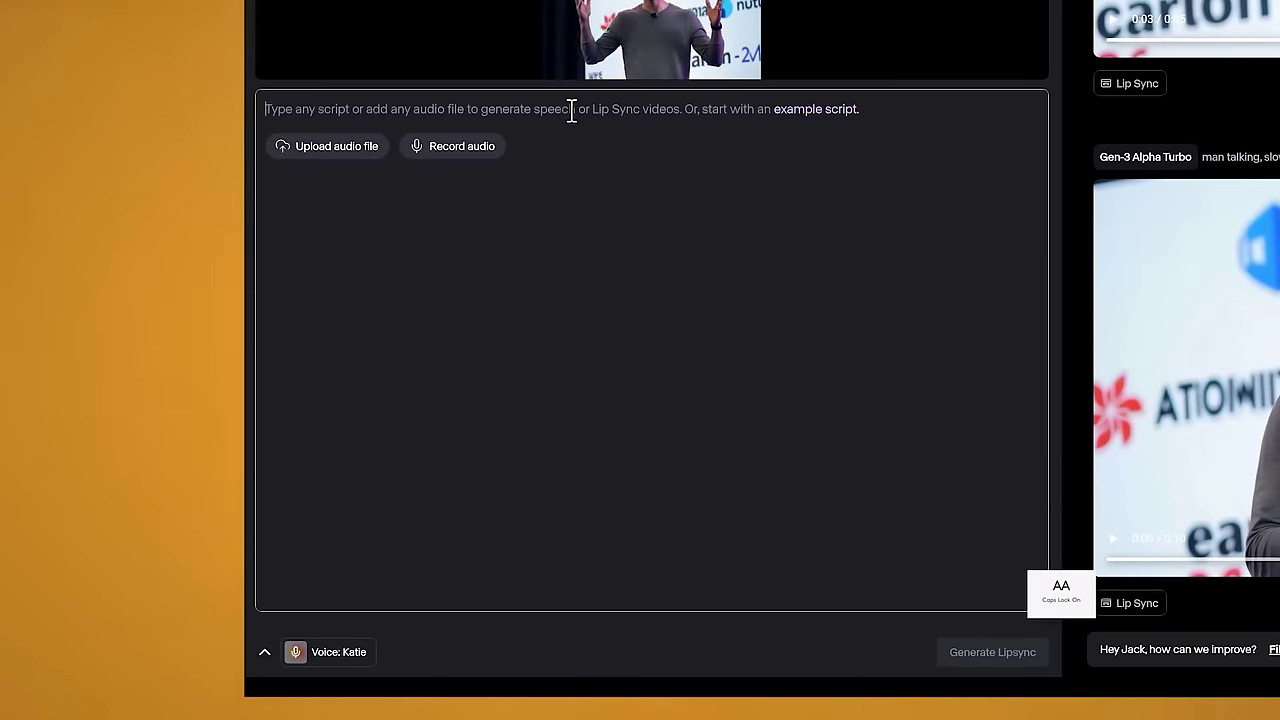
- Paste the Atomic Gains welcome script and, after previewing Noah and Ella, choose the James voice
text(Hi, welcome to Atomic Gains first ever live conference. We have some incredible content for you coming up!)
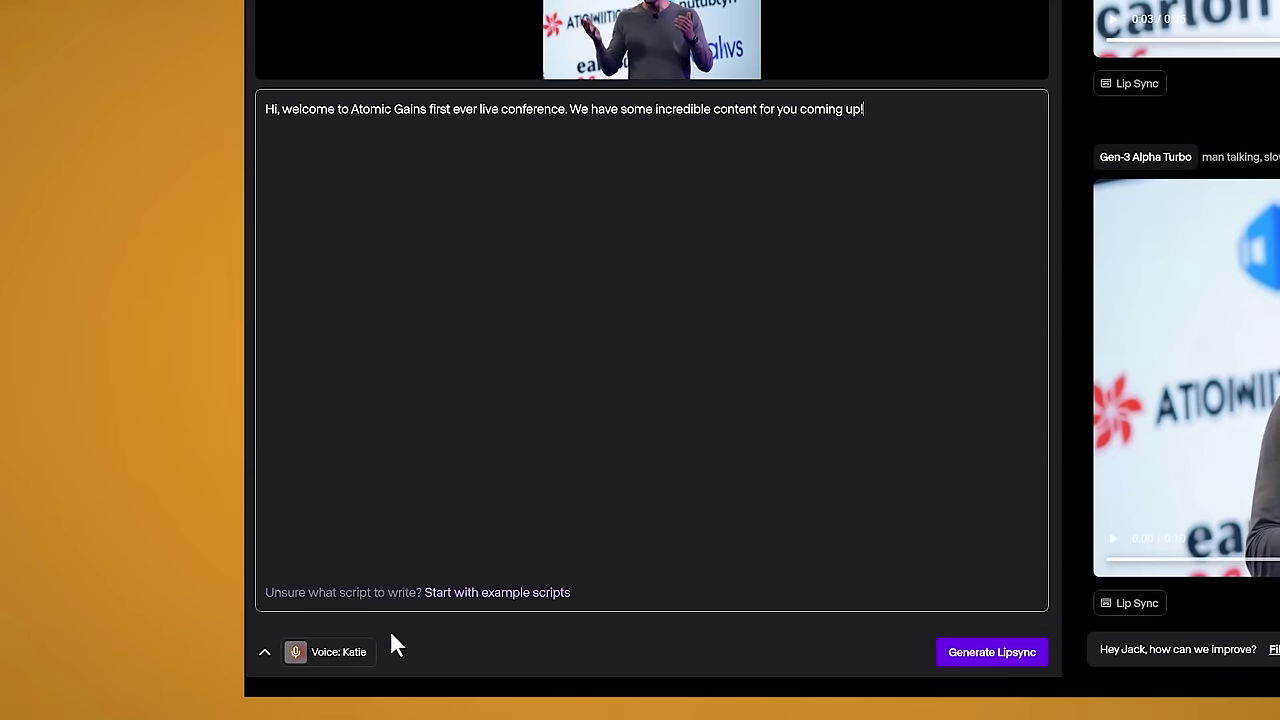
click(340, 652)
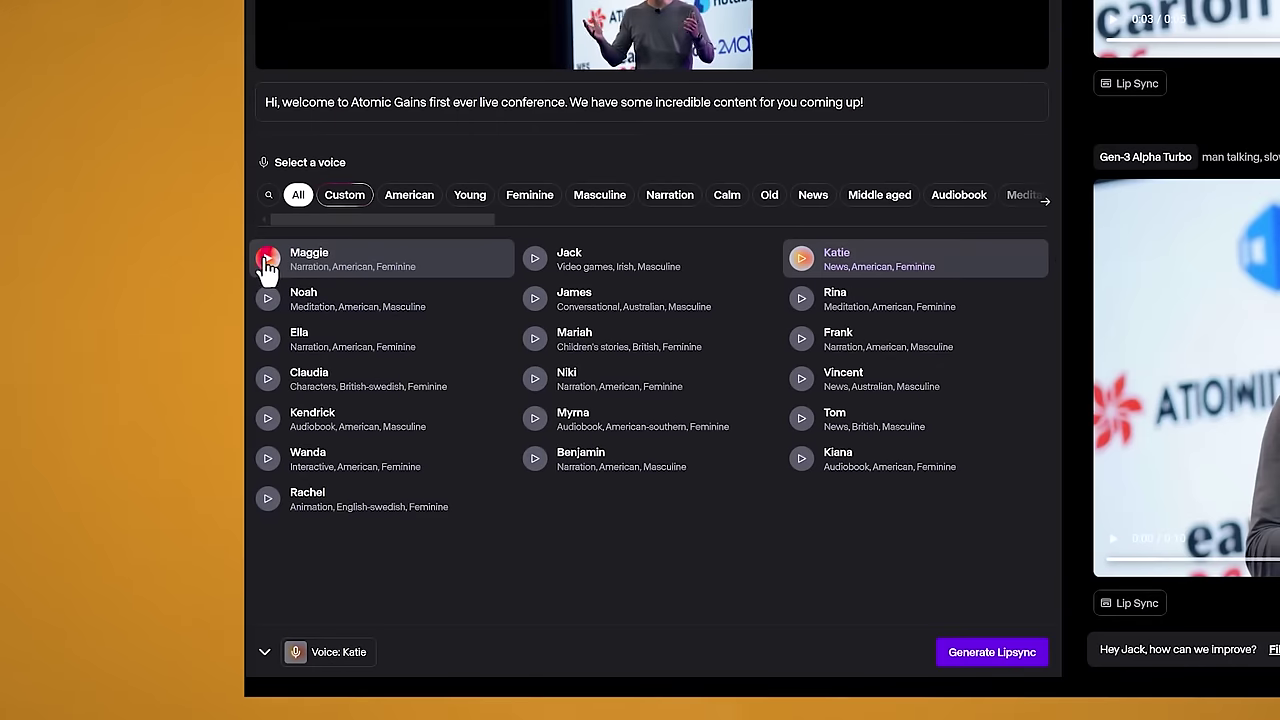
click(266, 300)
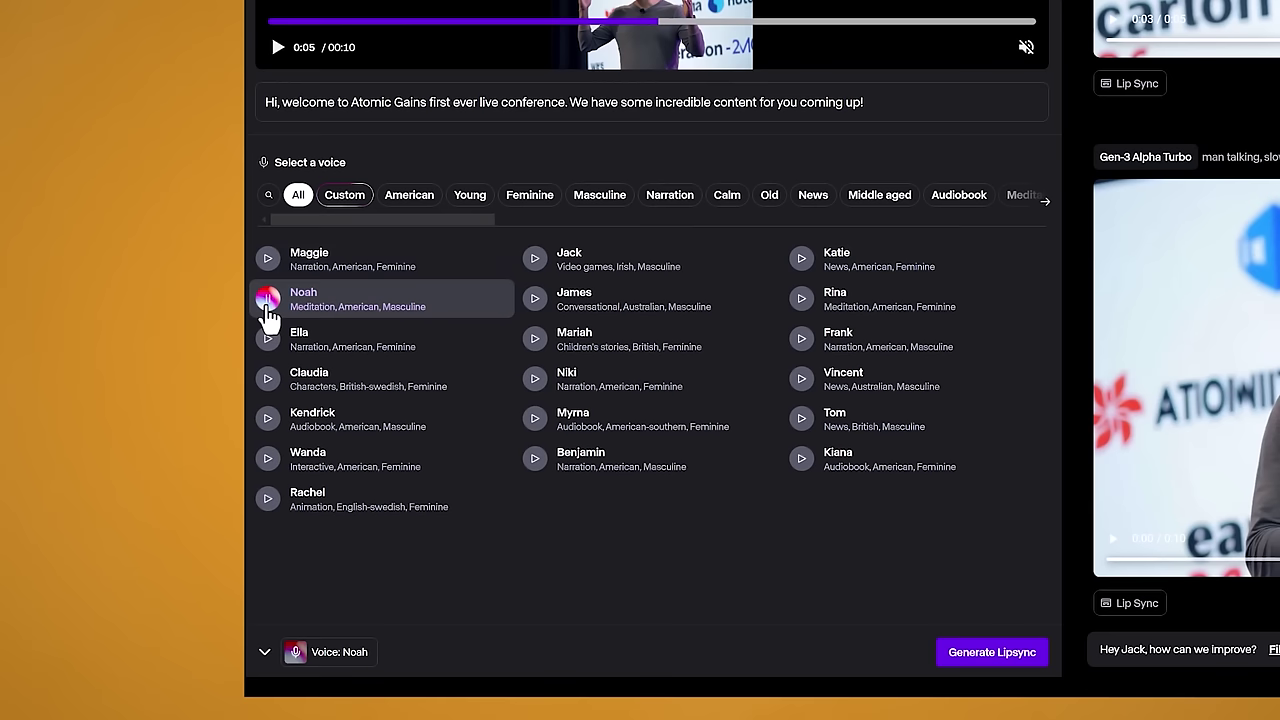
click(346, 346)
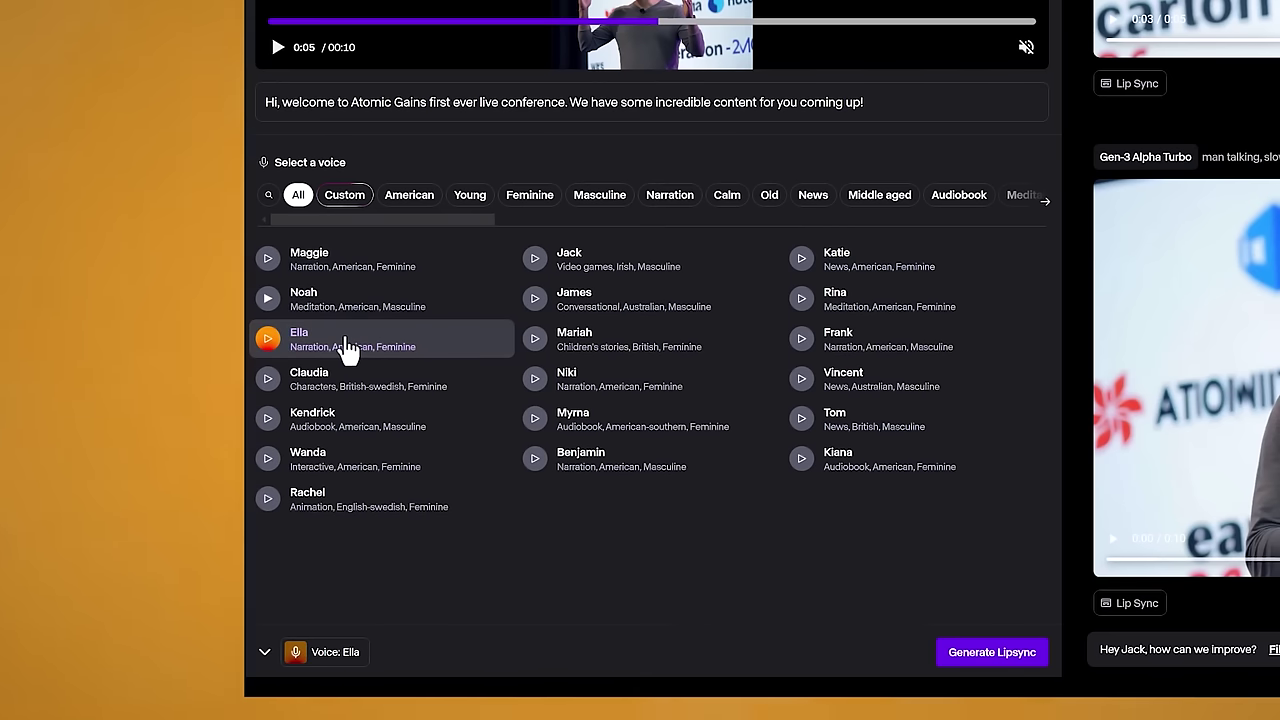
click(595, 305)
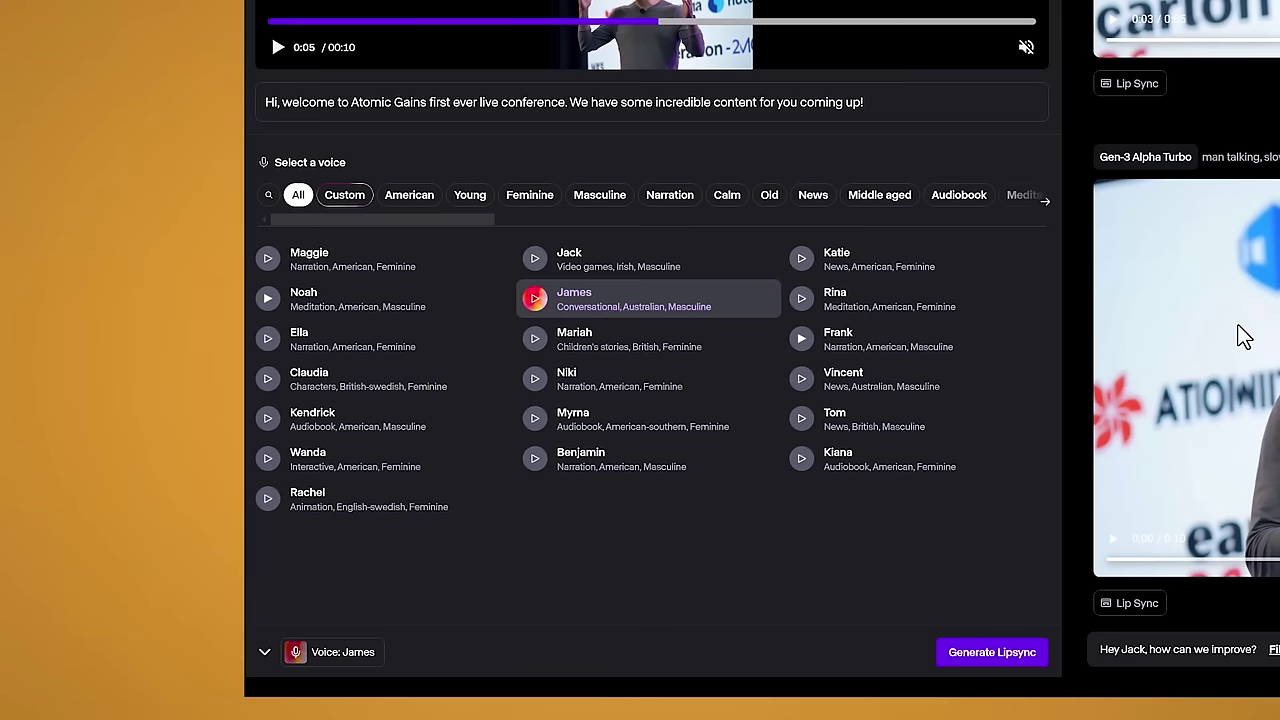
- Generate the James-voiced lip-sync video and play back the finished clip
click(978, 659)
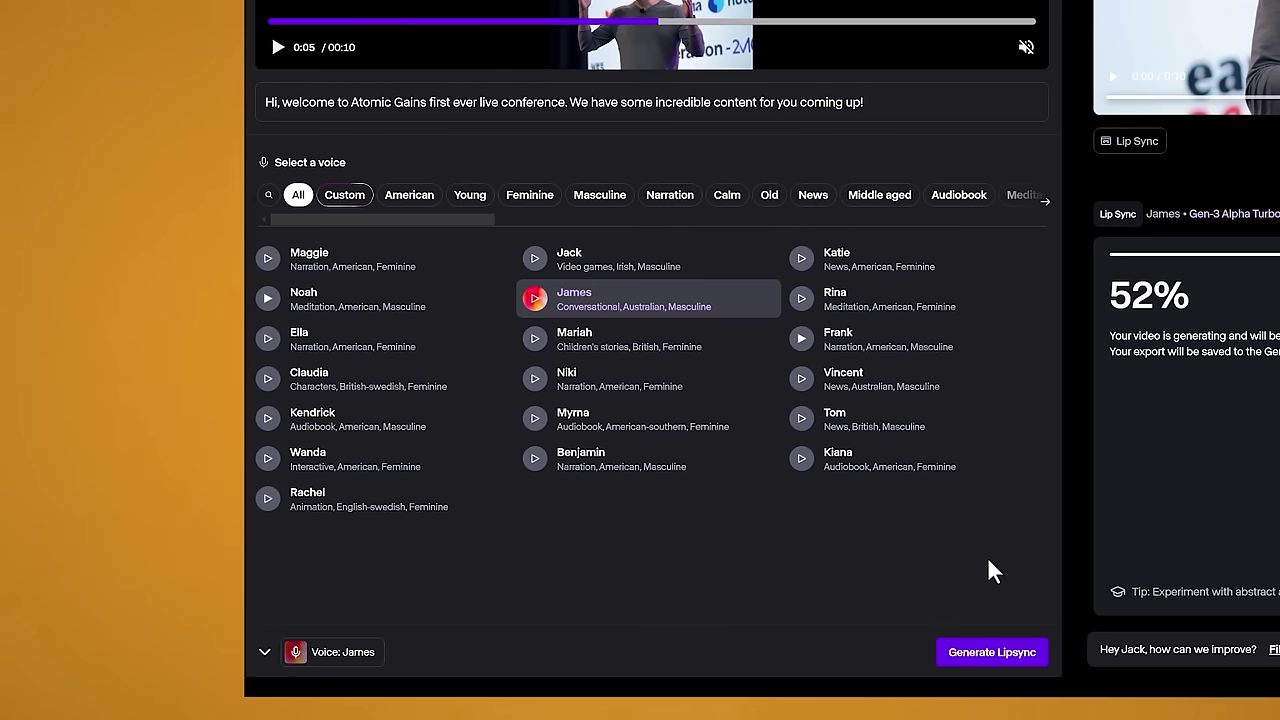
click(1088, 543)
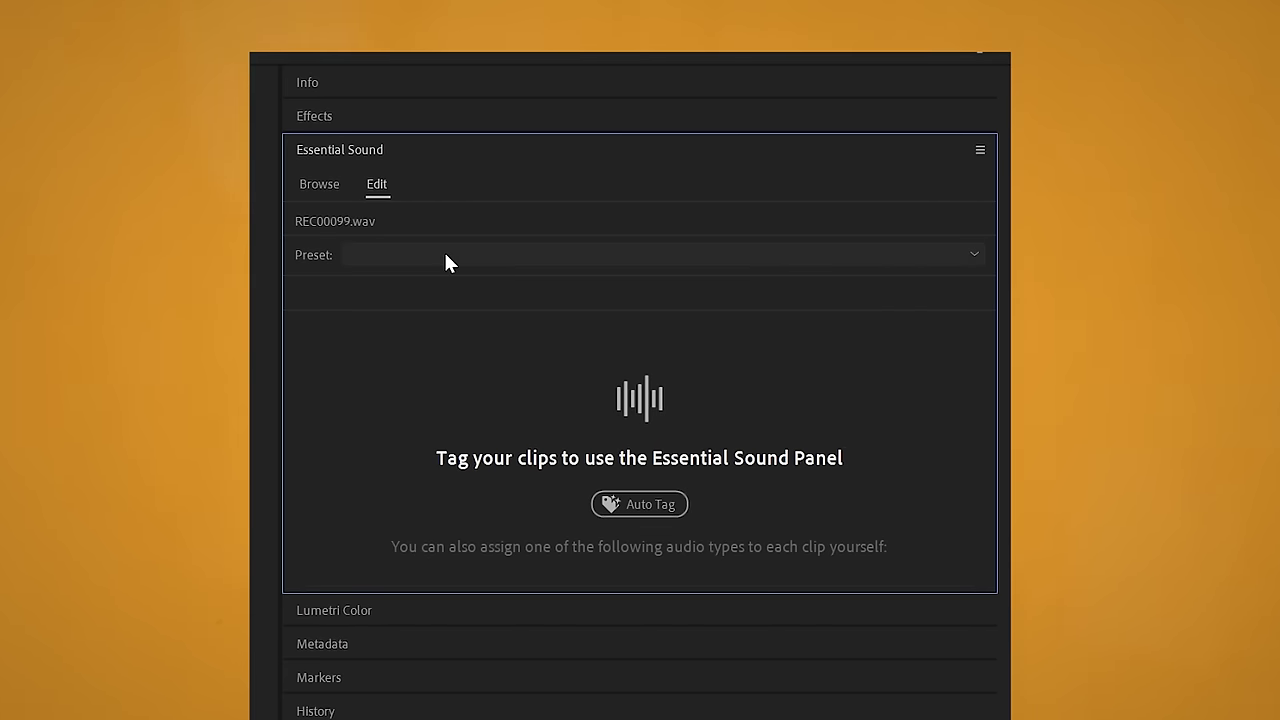
- Set the Essential Sound preset to Dialogue (Default) and apply Large Reflective Room reverb at amount 4.4
click(445, 262)
mouse_move(452, 287)
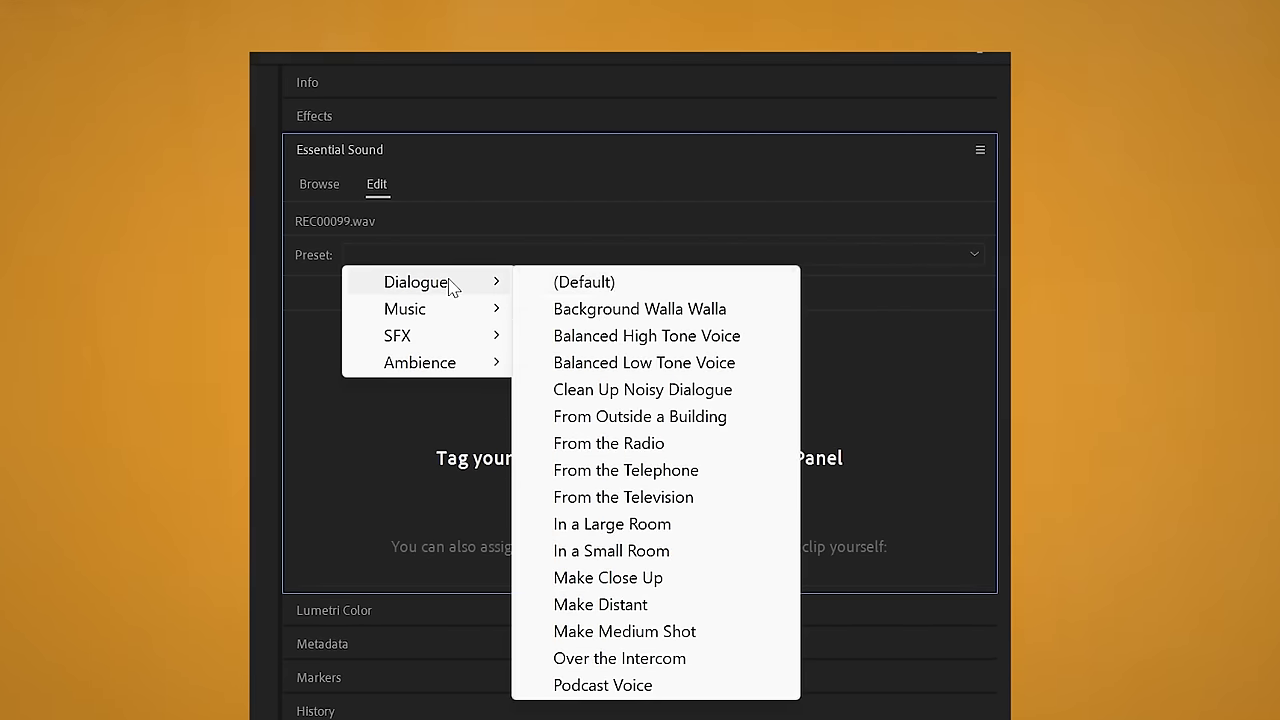
click(608, 286)
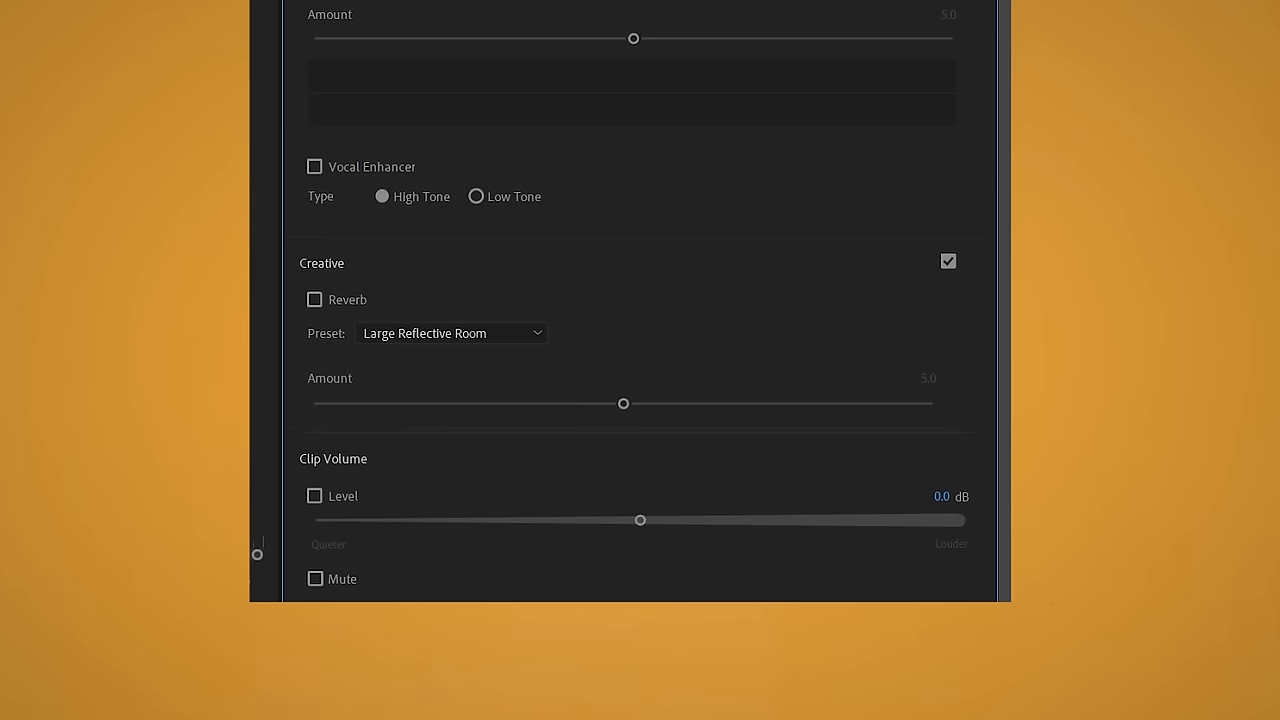
click(538, 337)
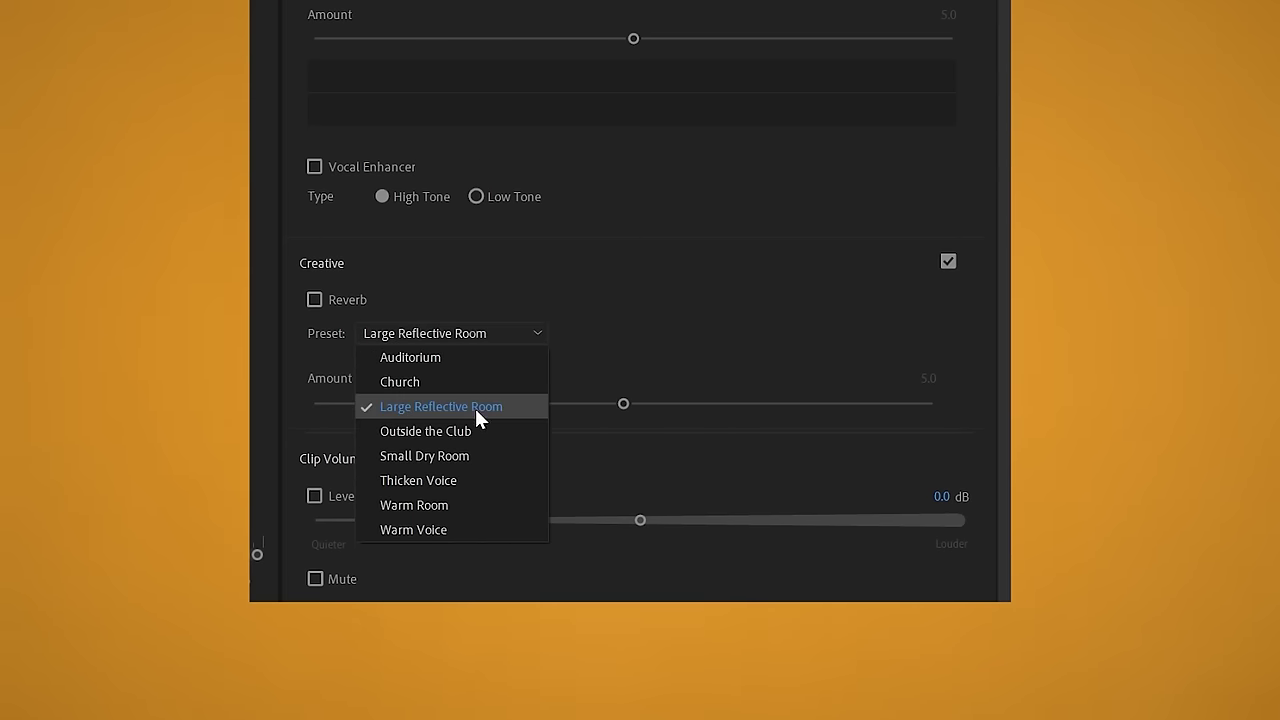
click(517, 408)
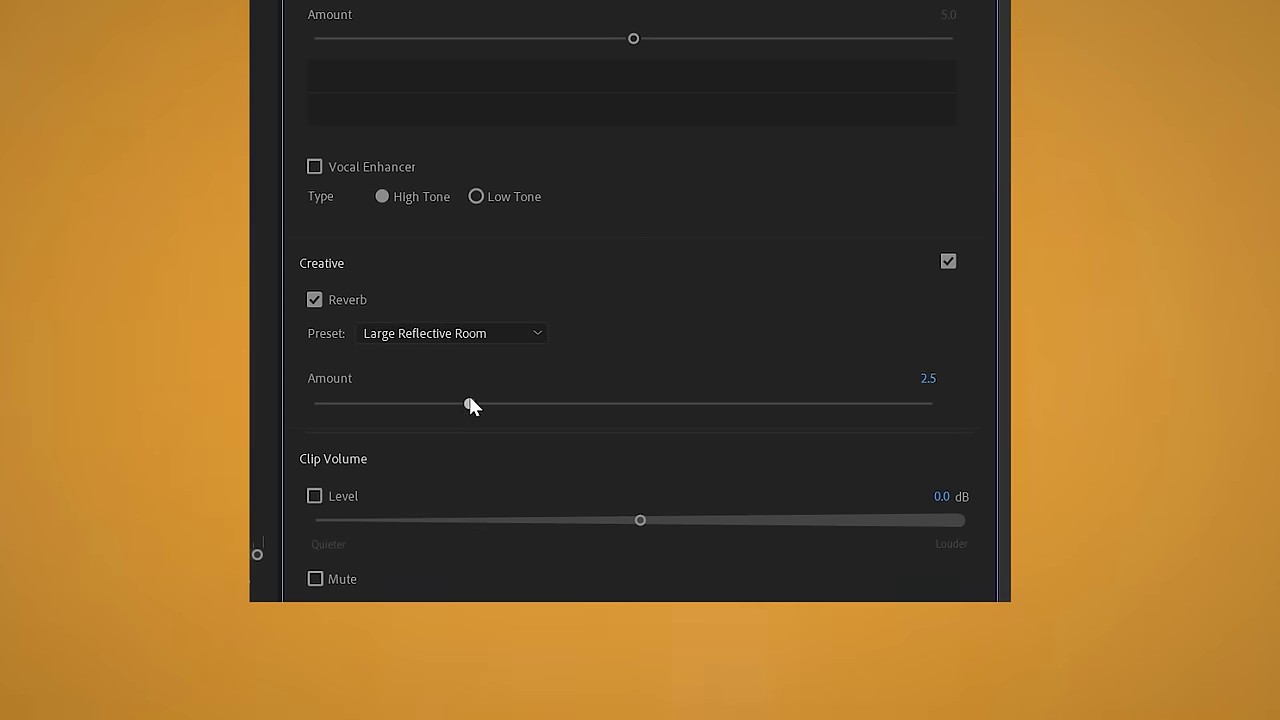
drag(469, 403, 581, 404)
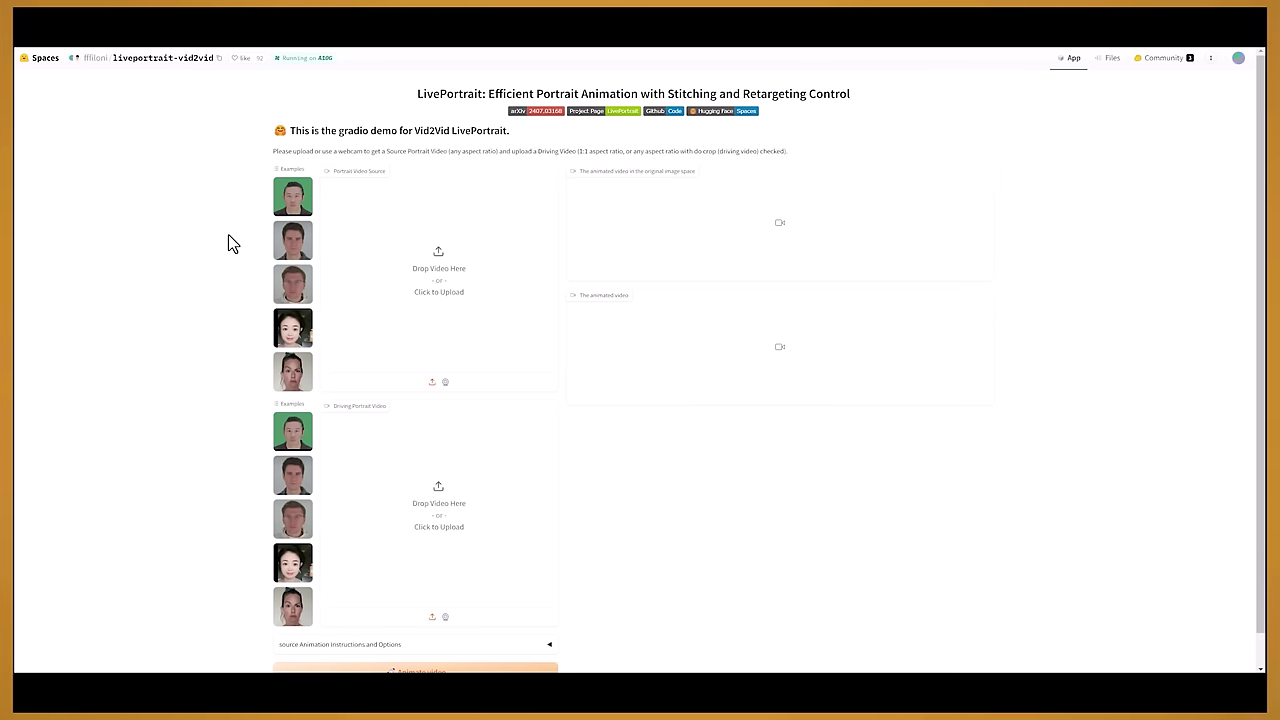
- Load the speaker clip as the portrait source and uncheck relative motion in the animation options
click(334, 342)
click(334, 342)
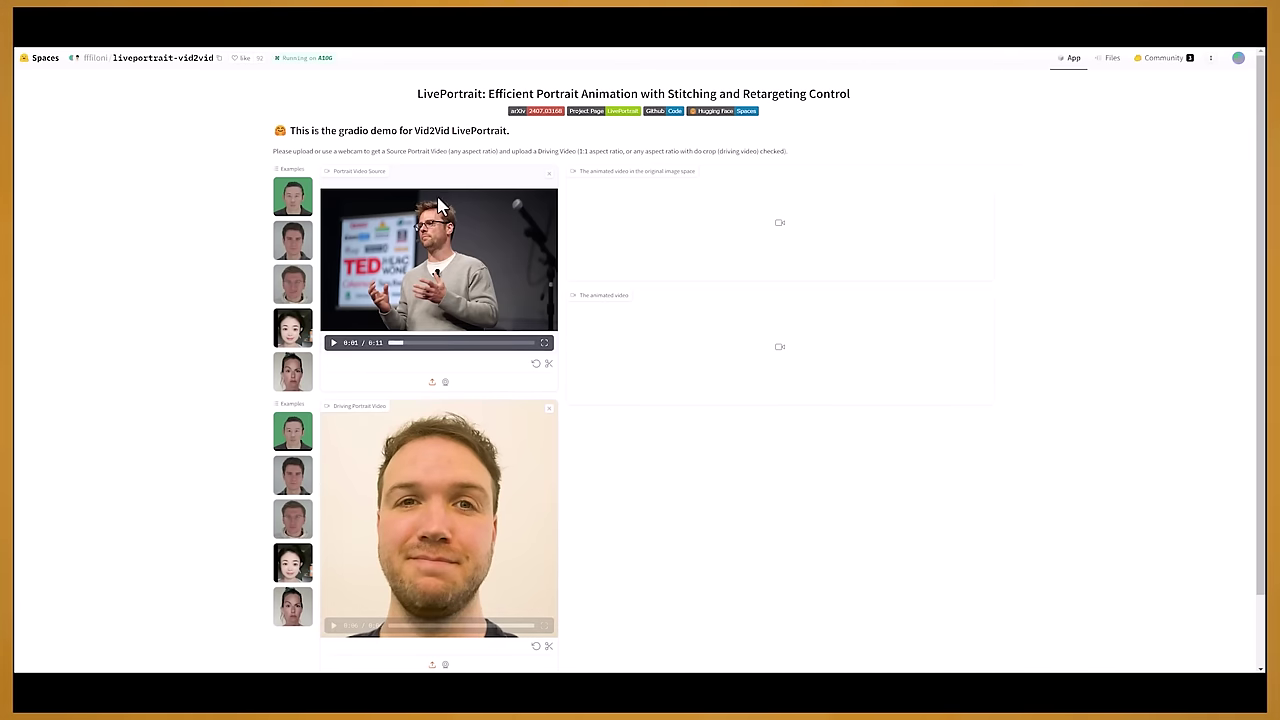
scroll(626, 417, down, 1)
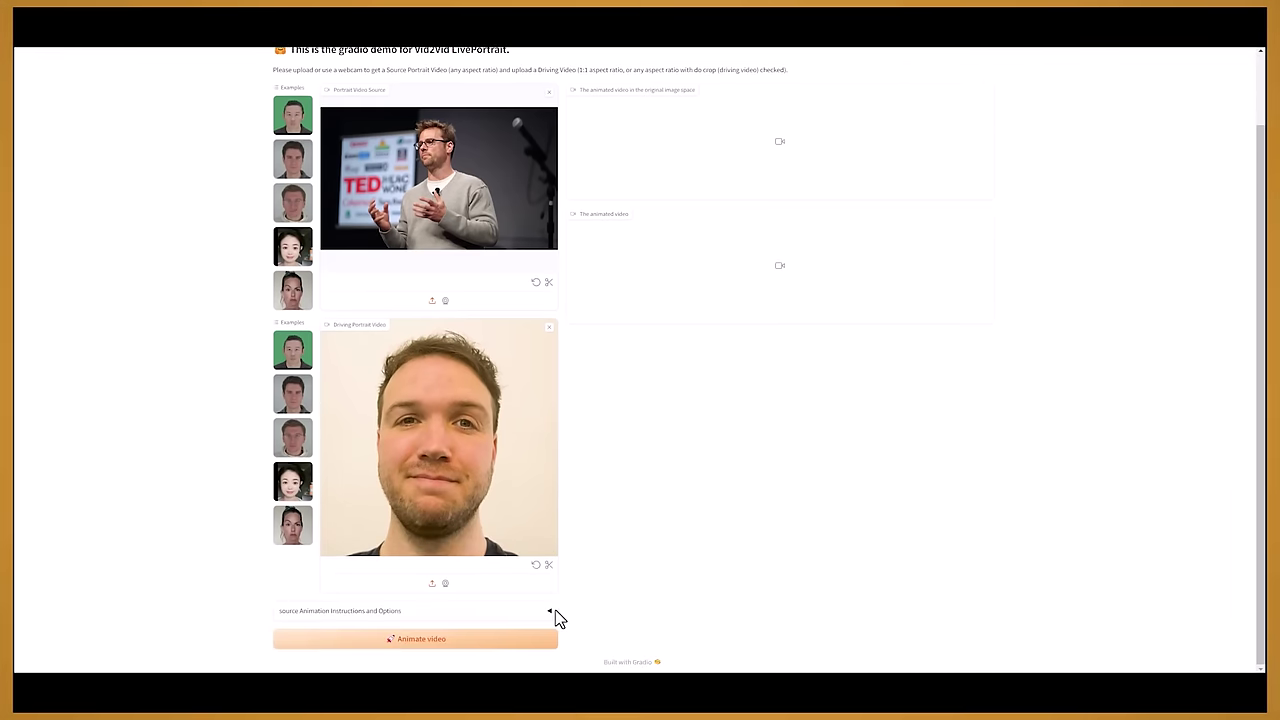
click(549, 611)
scroll(586, 557, down, 3)
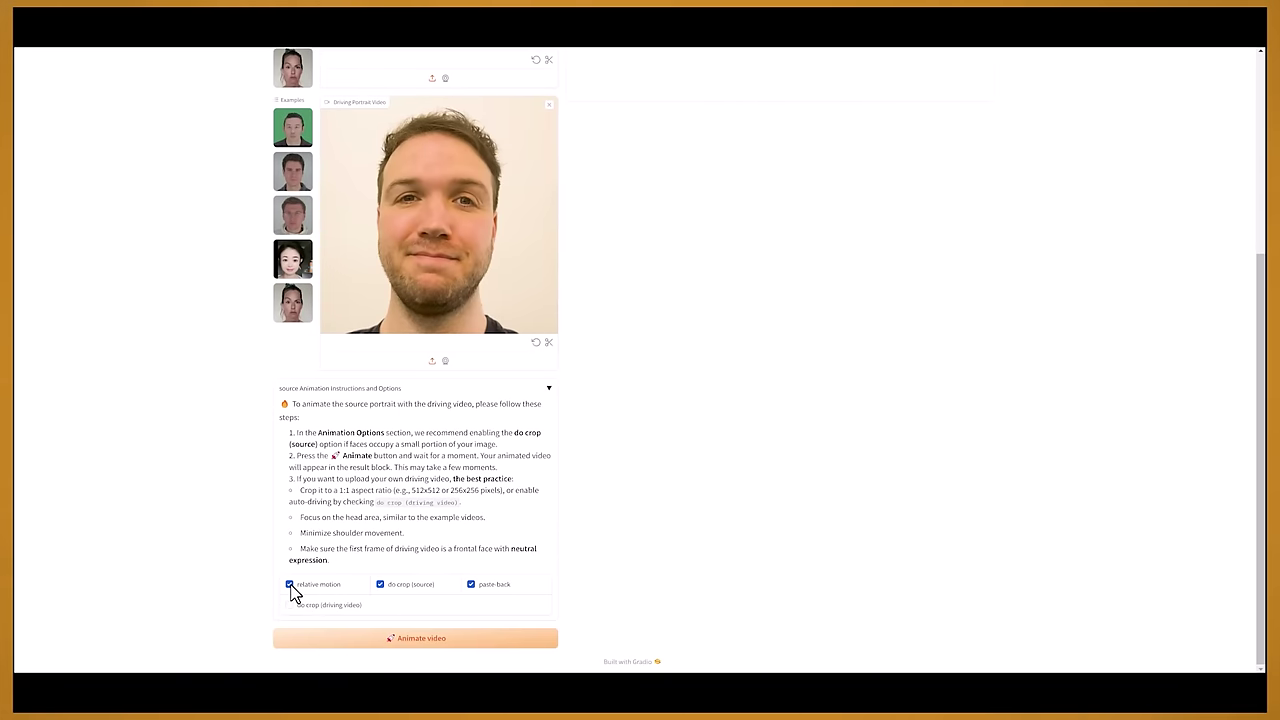
click(290, 585)
- Run Animate video on the TED stage speaker with the driving face clip
click(476, 642)
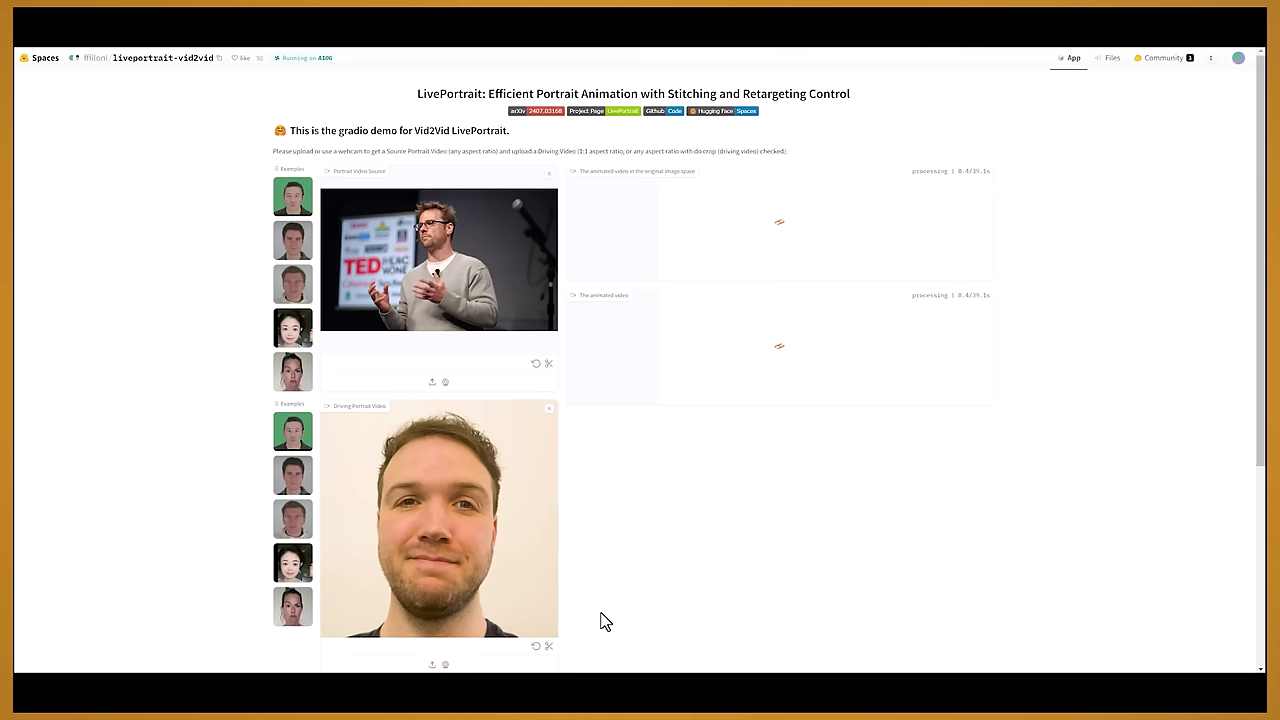